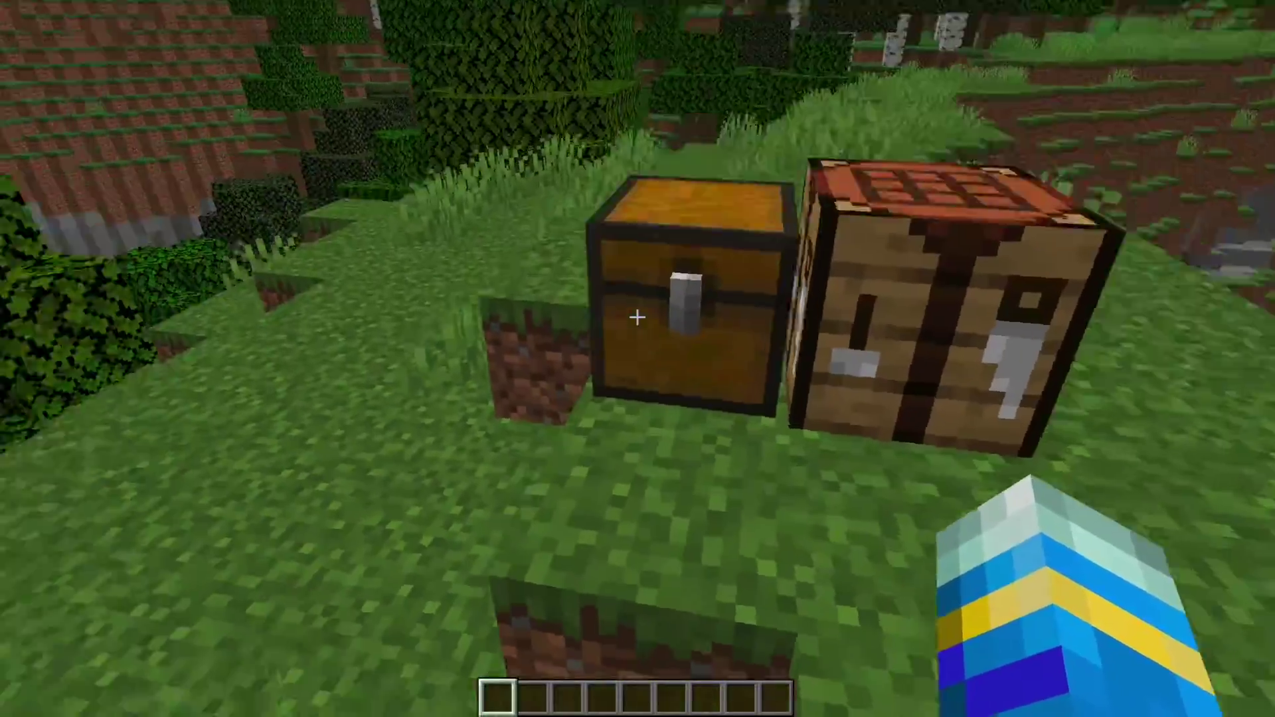
Step: Take string from the chest and craft a Rope from string rows around a middle row of iron blocks
right_click(637, 317)
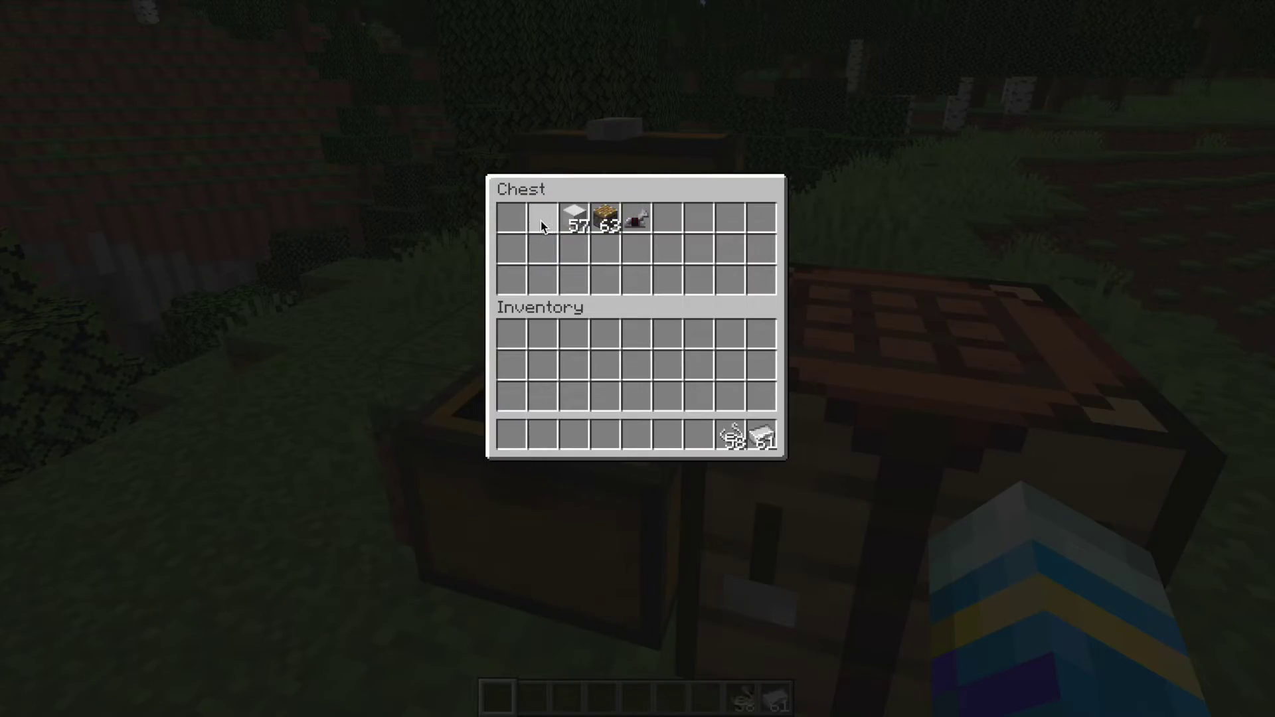
key("Escape")
right_click(638, 359)
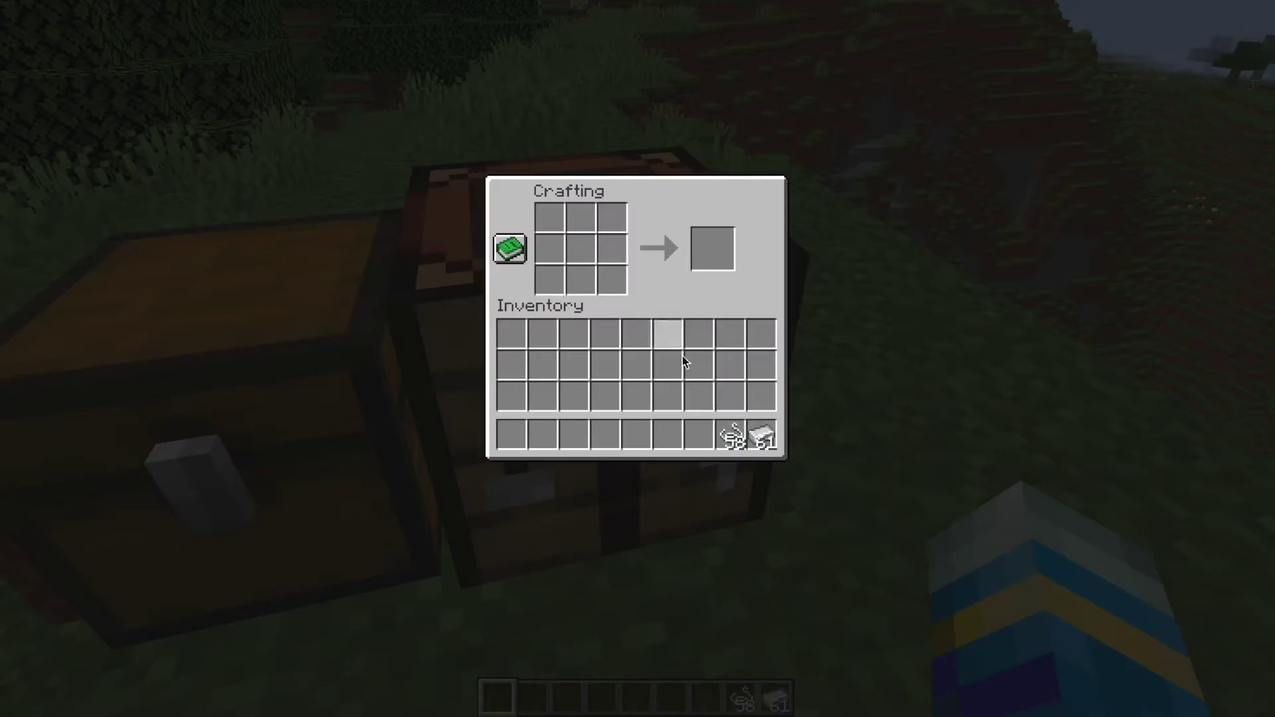
right_click(552, 282)
right_click(582, 283)
left_click(763, 435)
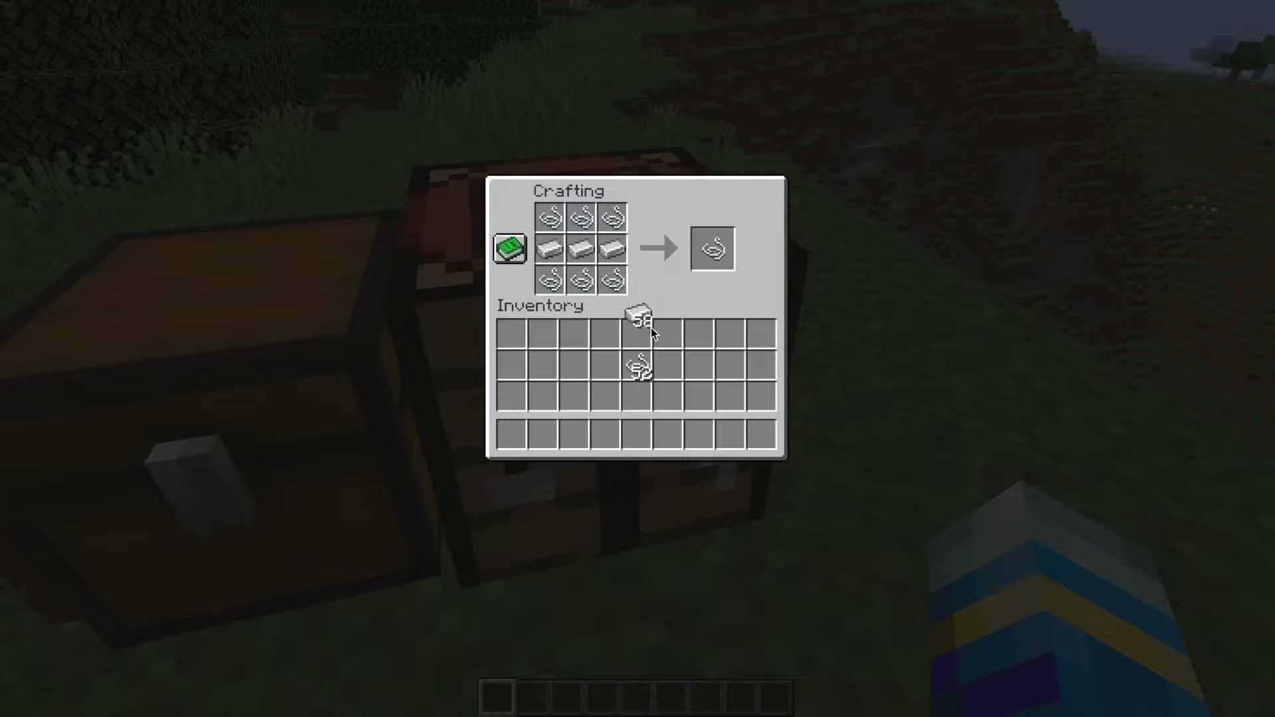
left_click(715, 249, "shift")
Step: Move the Block of Iron and Piston stacks from the chest into the hotbar
key("e")
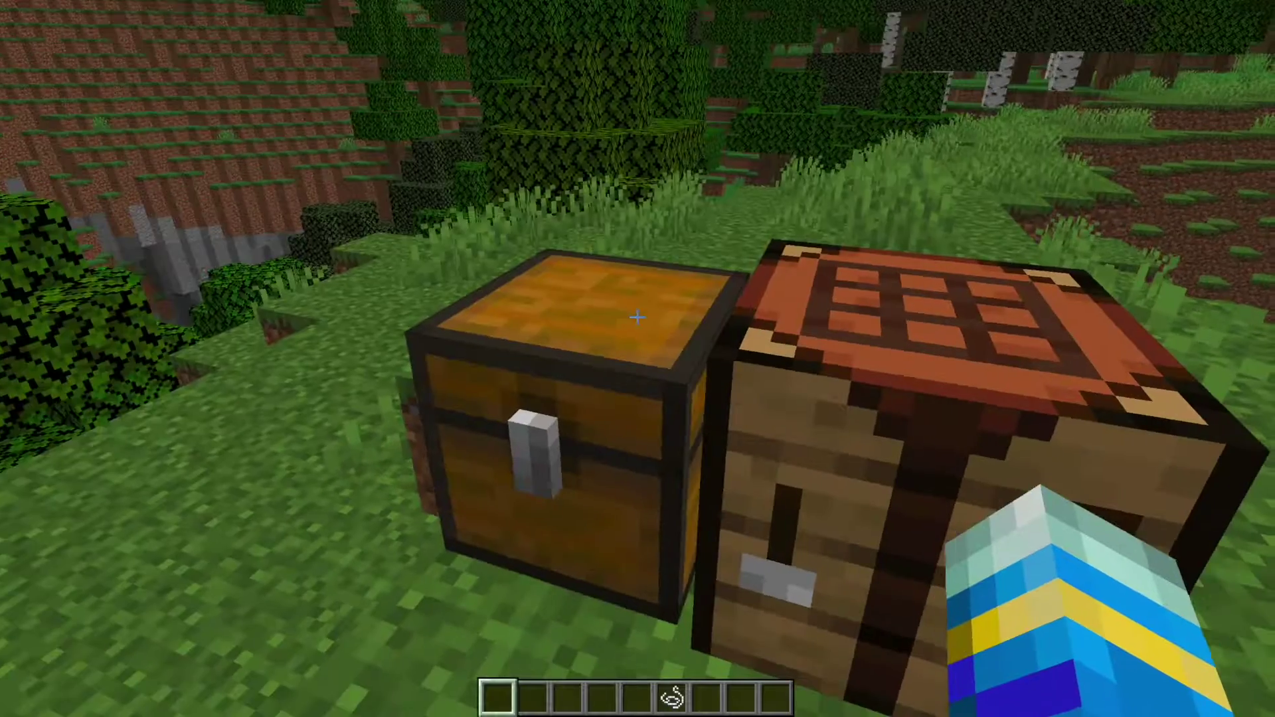
right_click(639, 359)
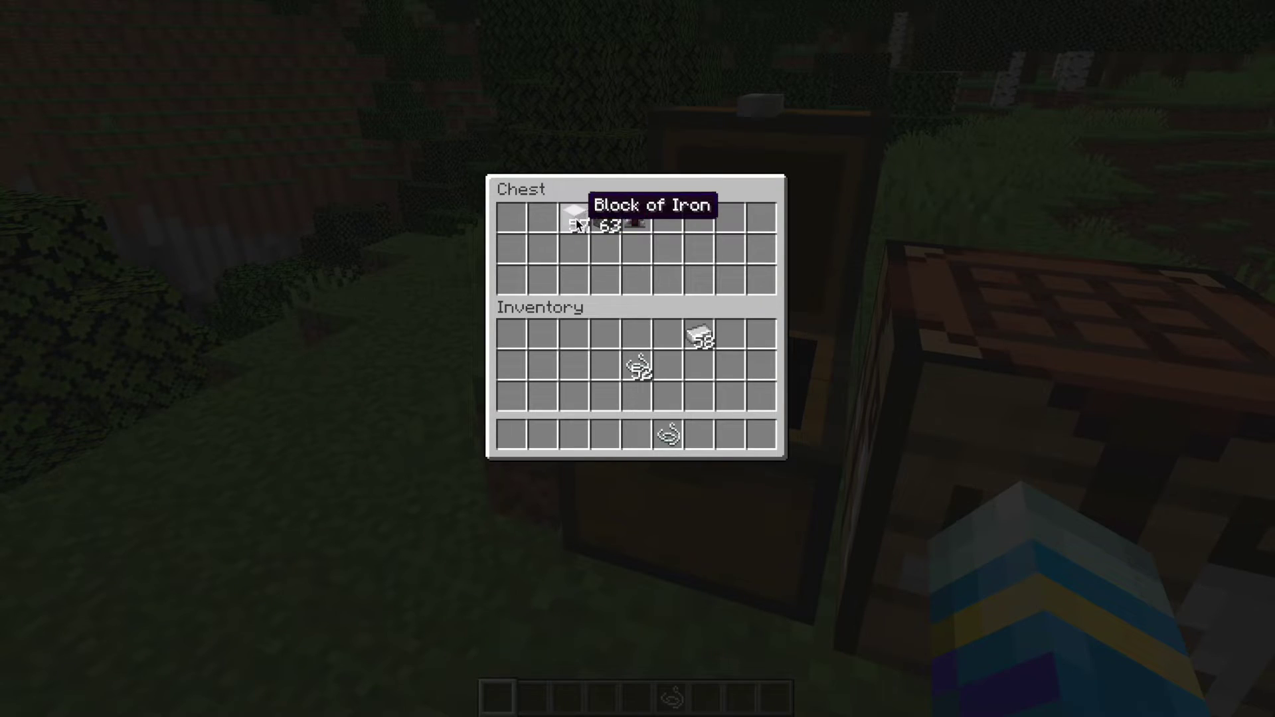
left_click(576, 219, "shift")
left_click(605, 219, "shift")
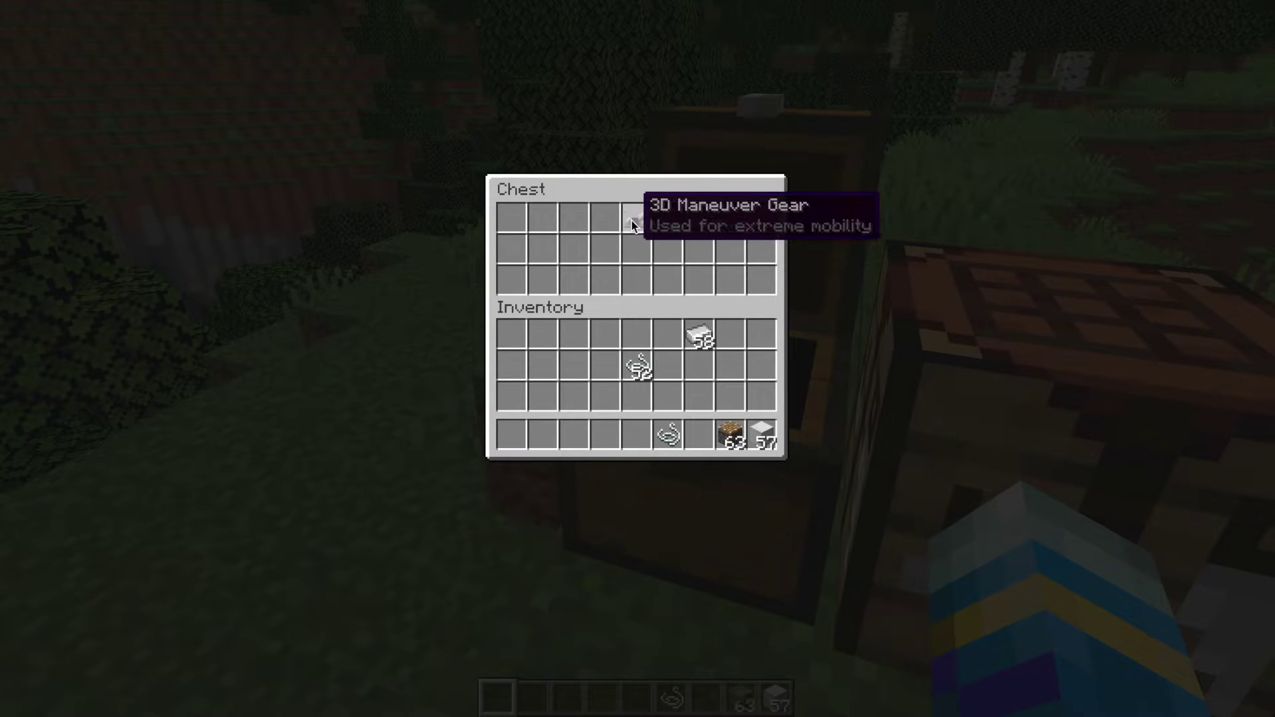
key("e")
Step: Craft the 3D Maneuver Gear from a piston surrounded by iron blocks plus the rope
right_click(638, 359)
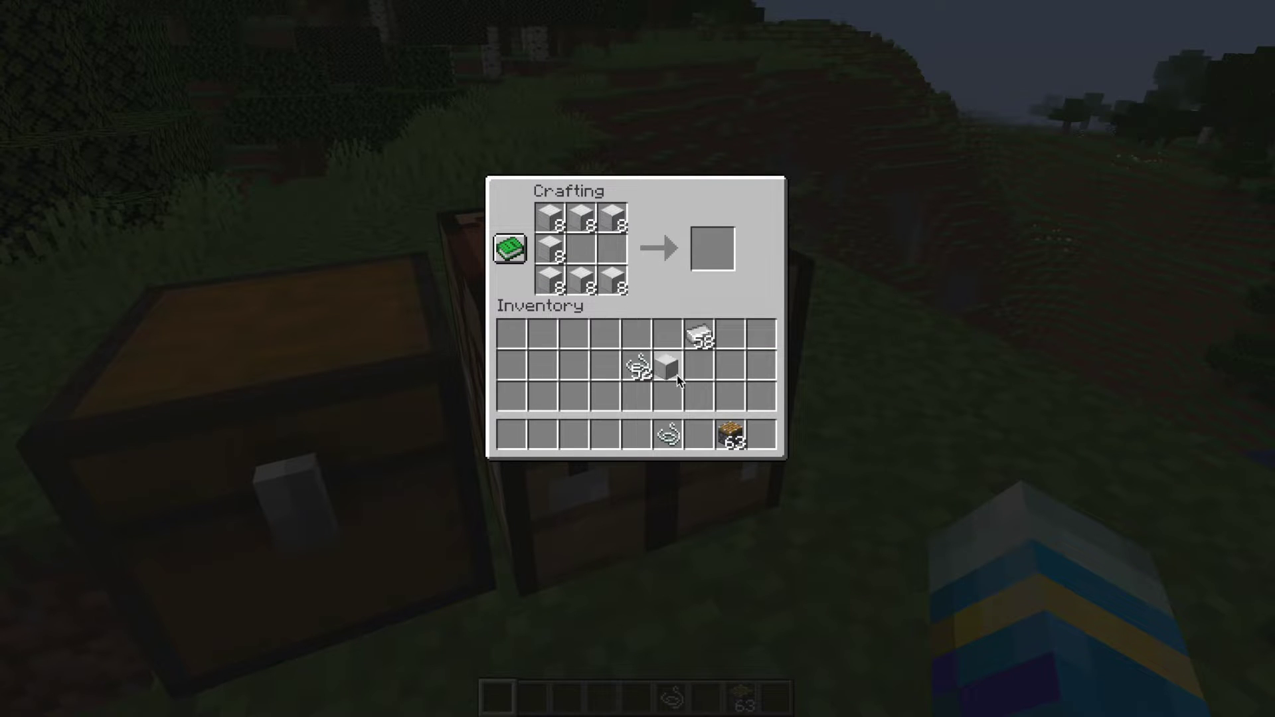
left_click(734, 445)
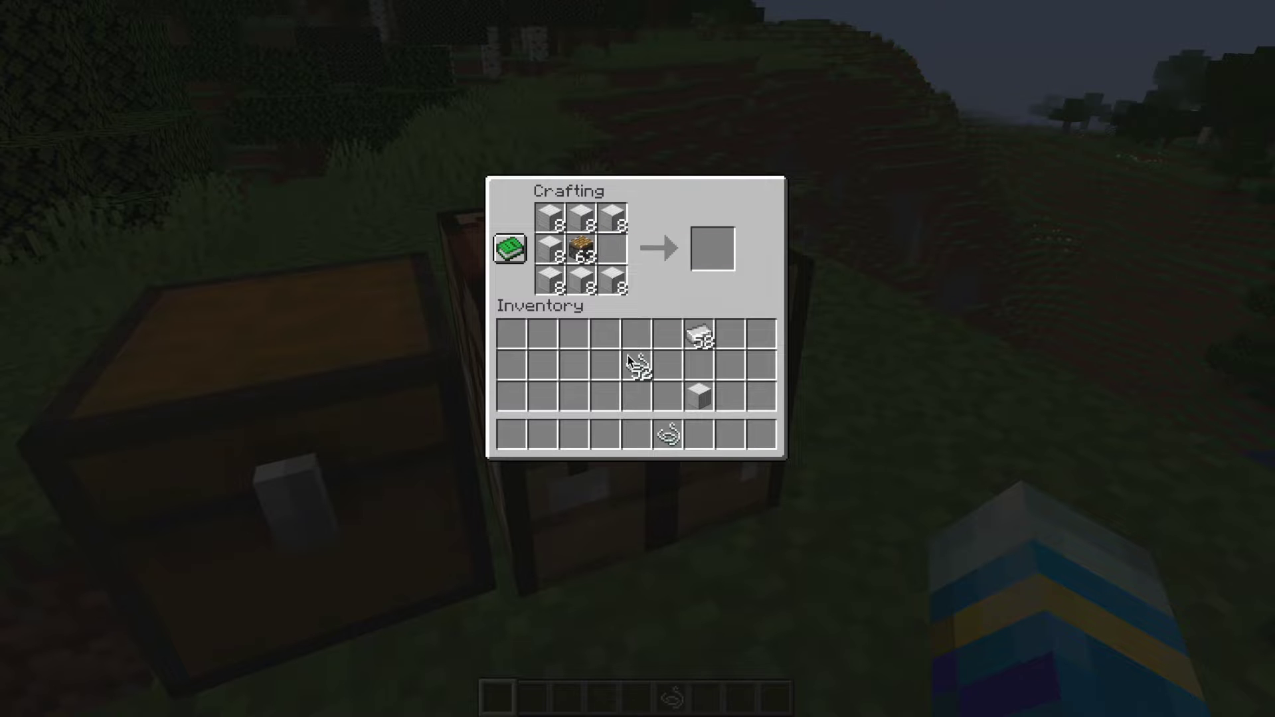
left_click(614, 259)
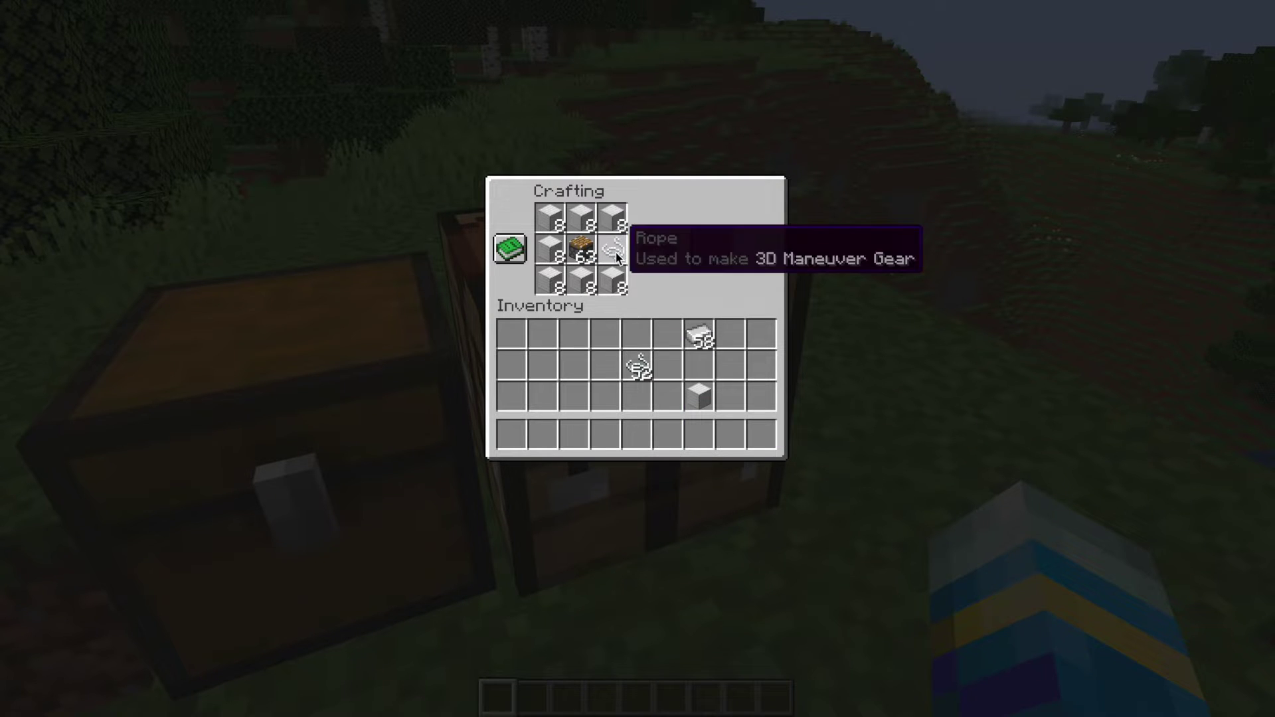
left_click(719, 254)
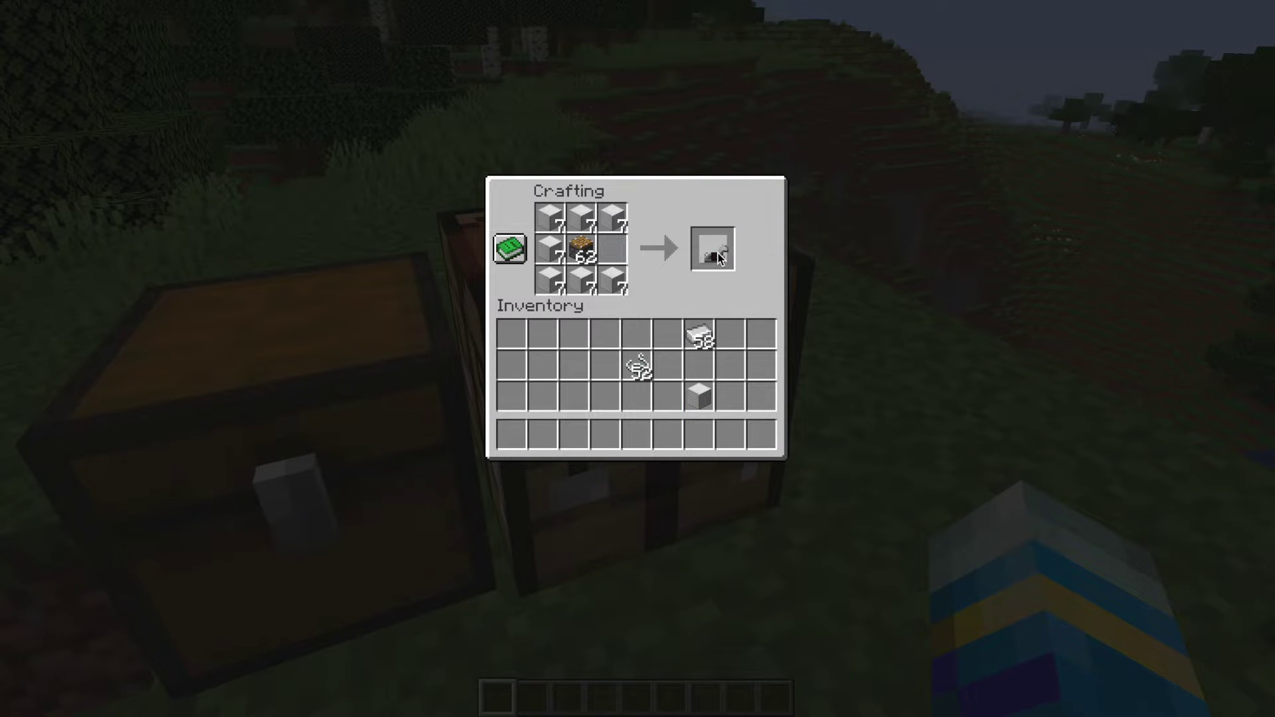
left_click(512, 434)
key("e")
Step: Clear the leftover pistons and run /3dmg rope to receive a rope
key("s")
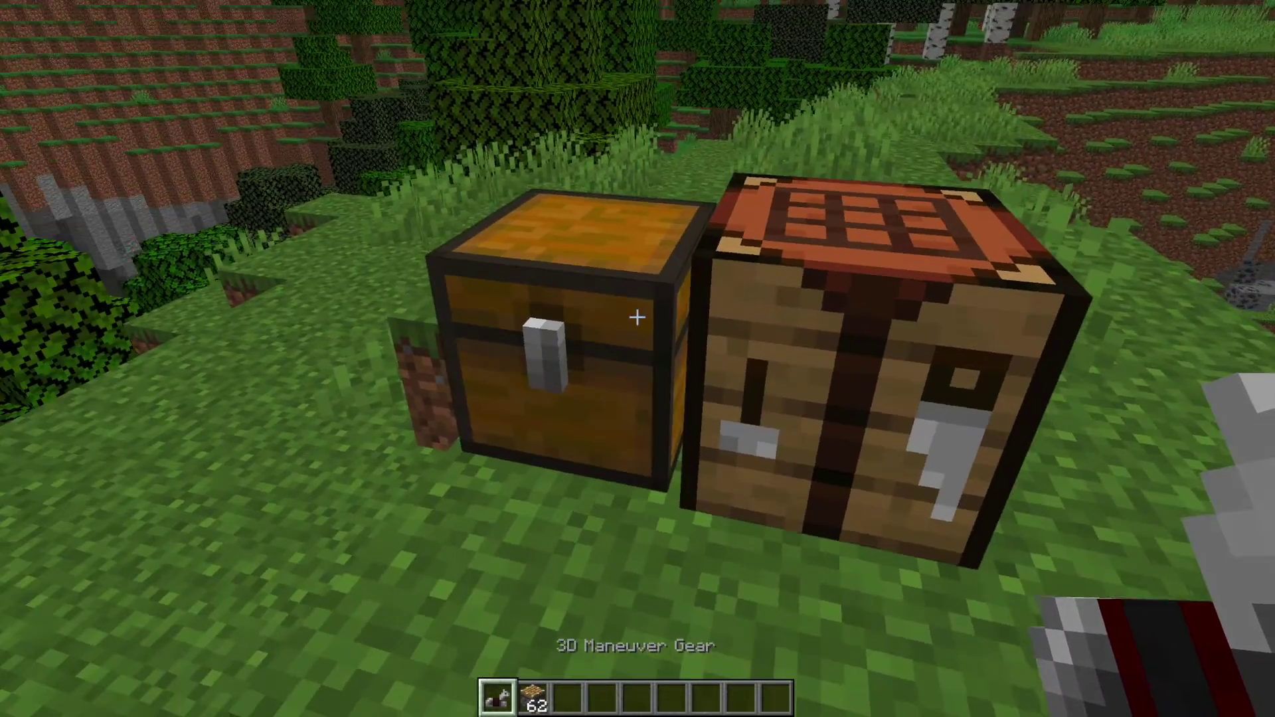
key("slash")
type("3")
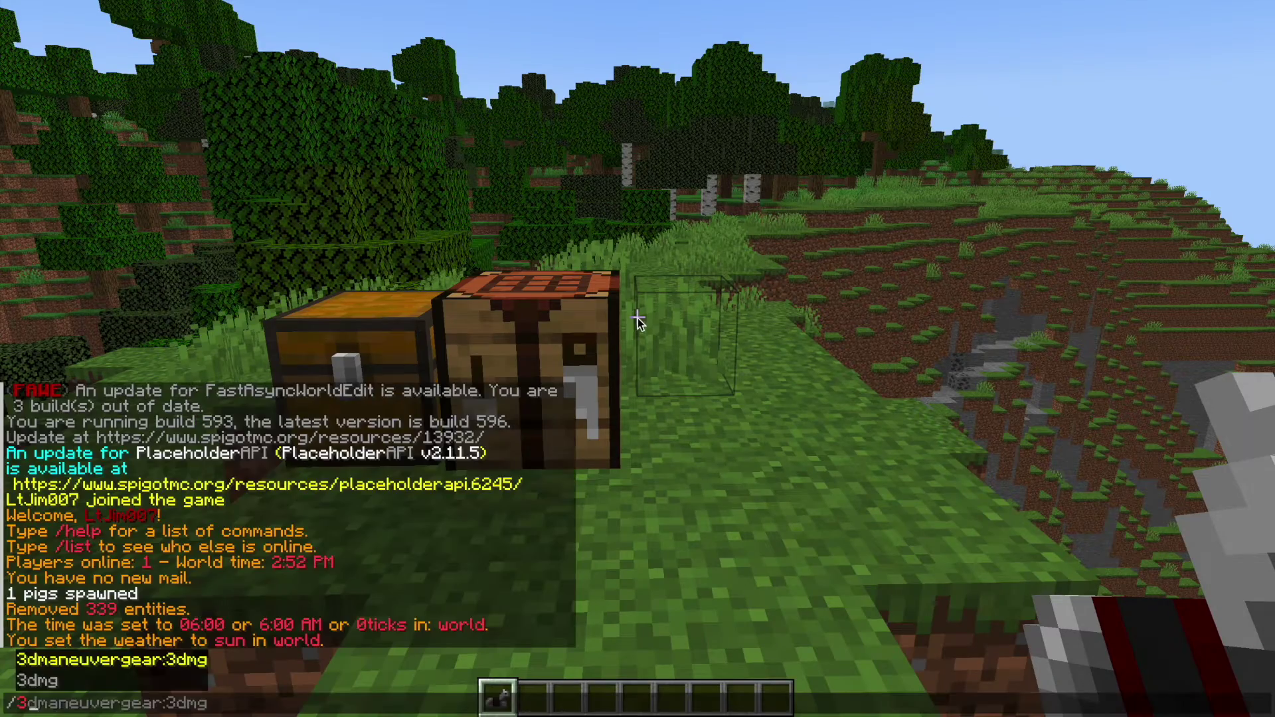
type("dmg gear")
key("Down")
key("Tab")
key("Return")
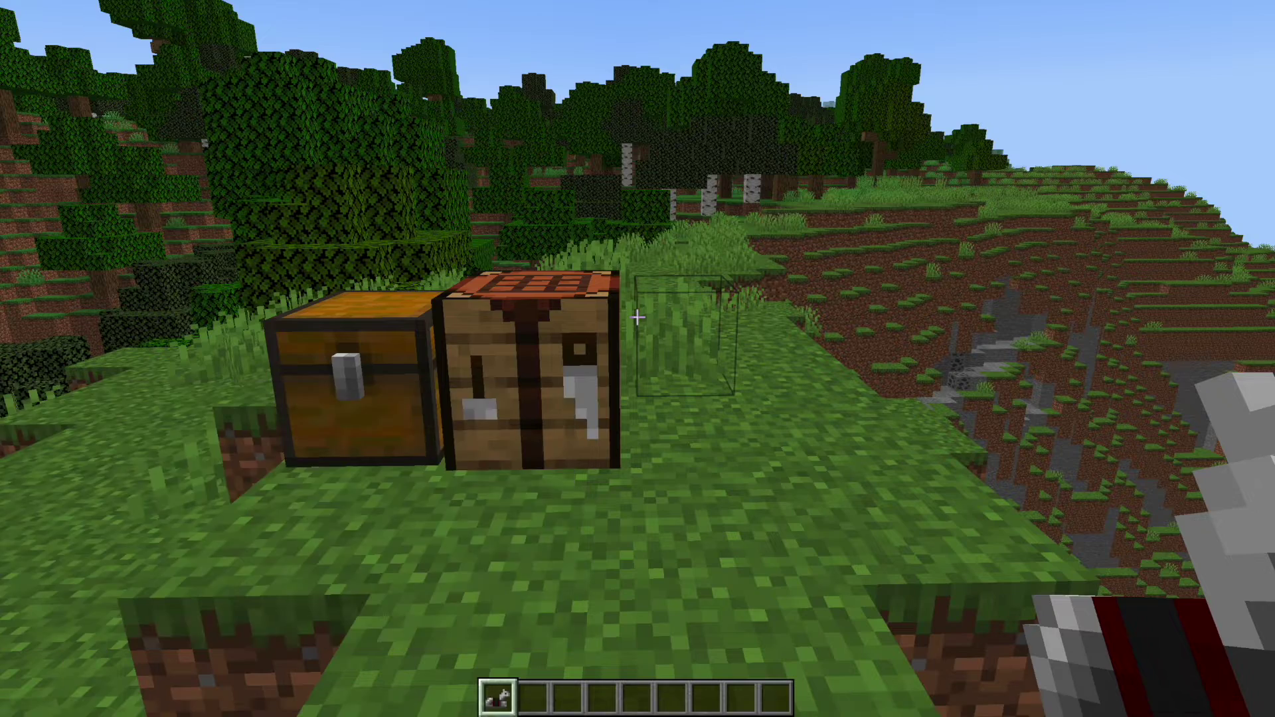
Step: Run /3dmg gear to receive a 3D Maneuver Gear
key("t")
key("Up")
key("Tab")
key("Return")
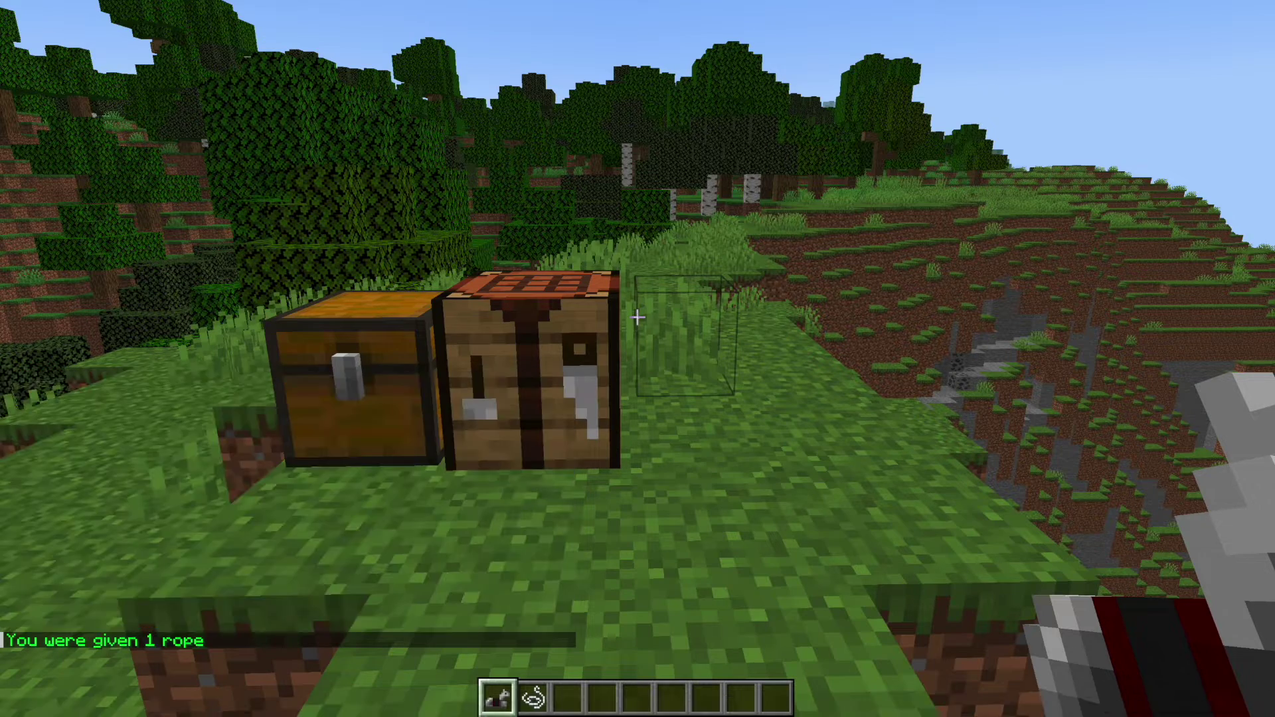
Step: Remove the rope from the hotbar so only the gear remains
key("e")
left_click(536, 412)
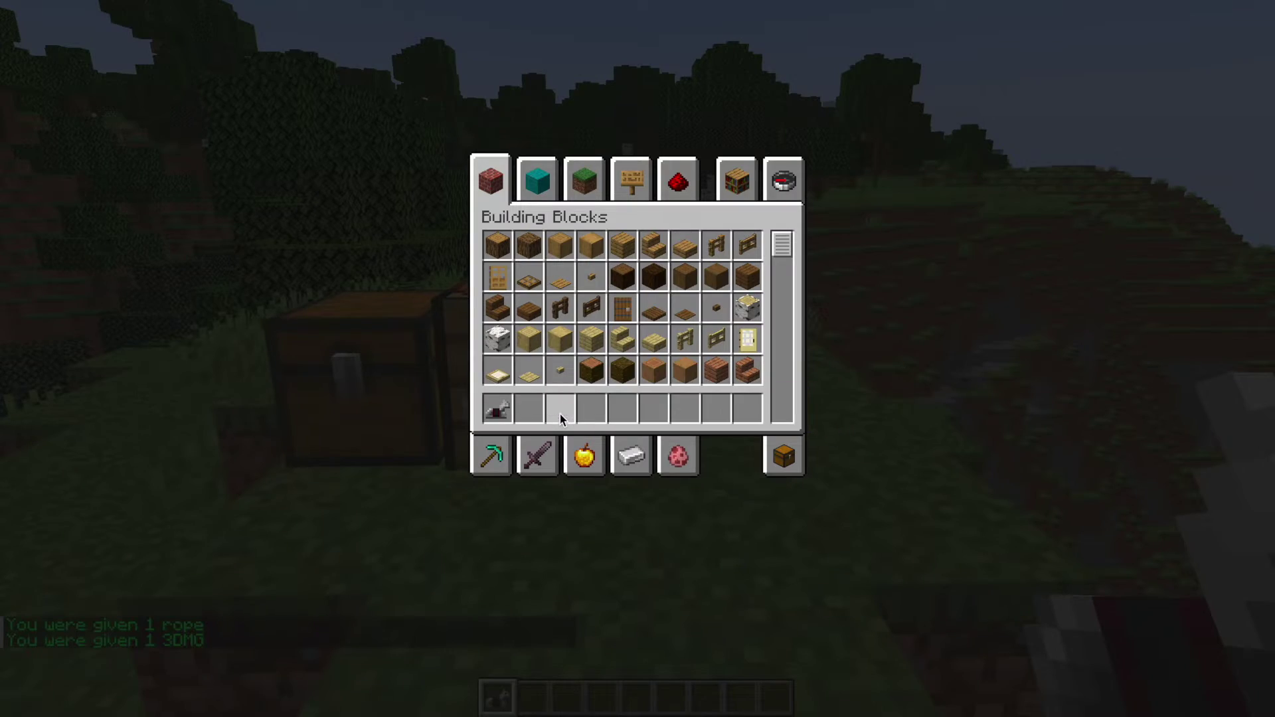
key("e")
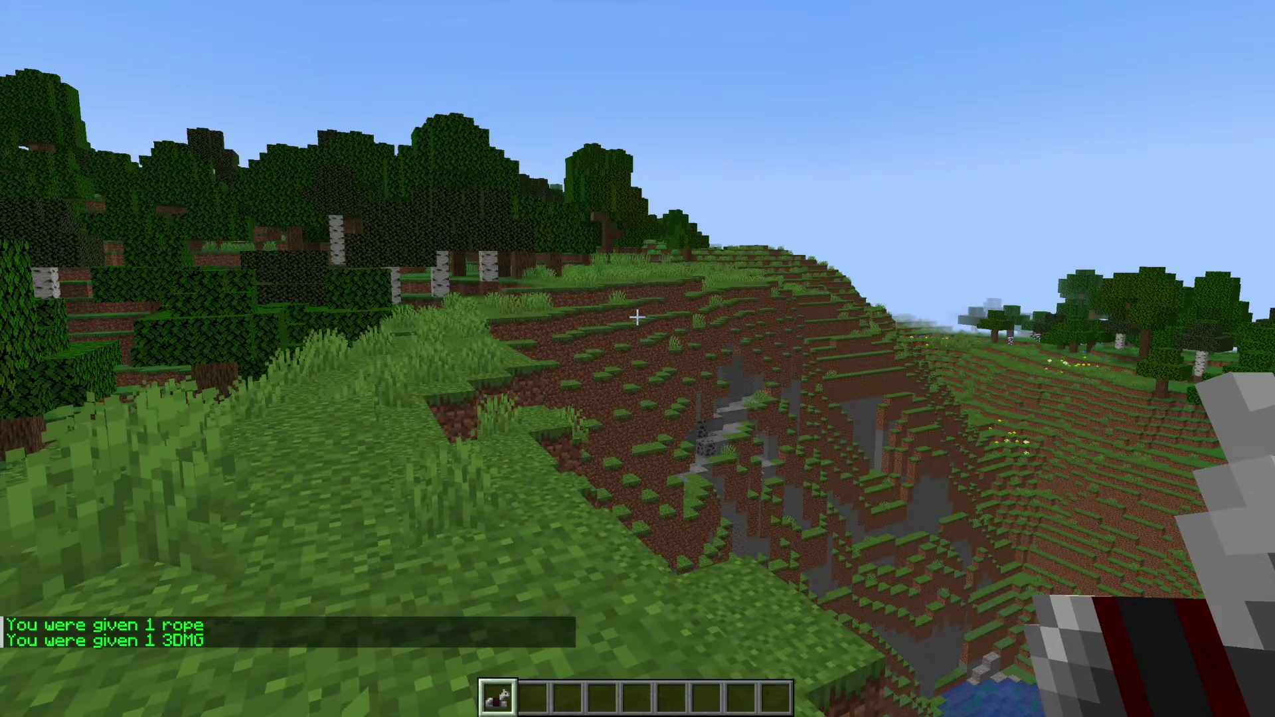
Step: Swing across the ravine into the trees, then descend the ravine wall onto grass
key("w")
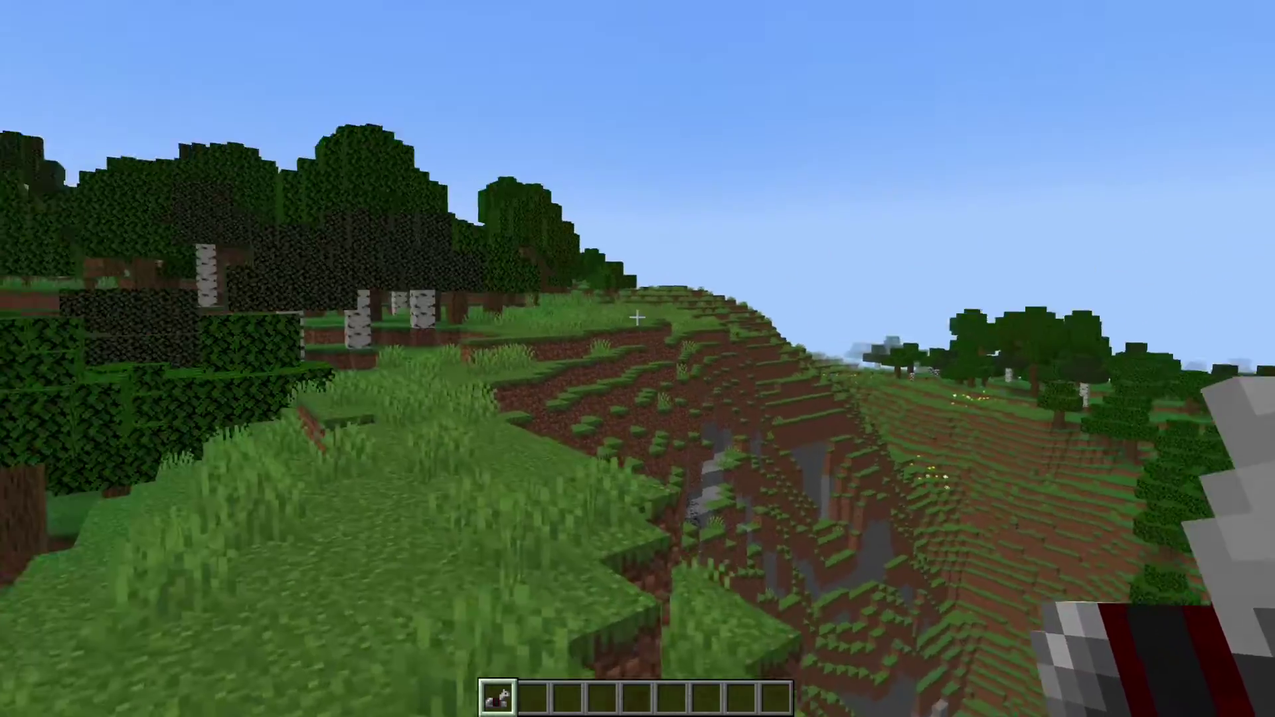
key("w")
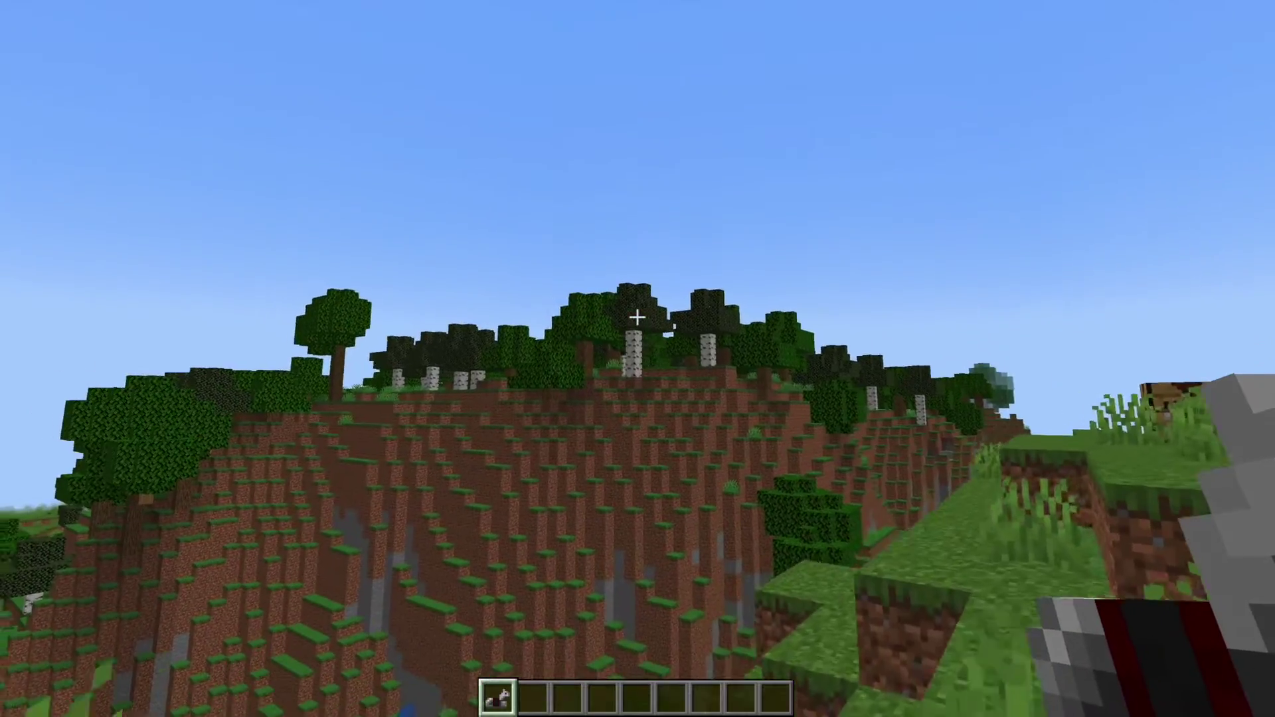
key("w")
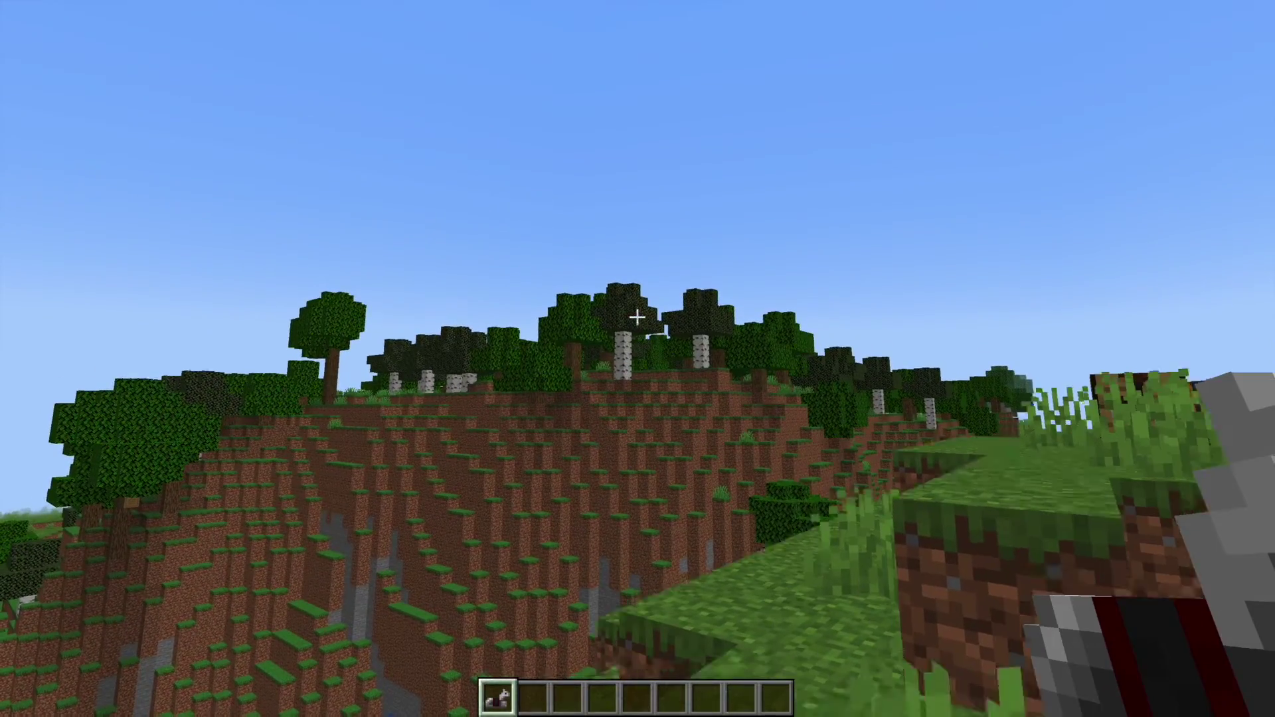
key("w")
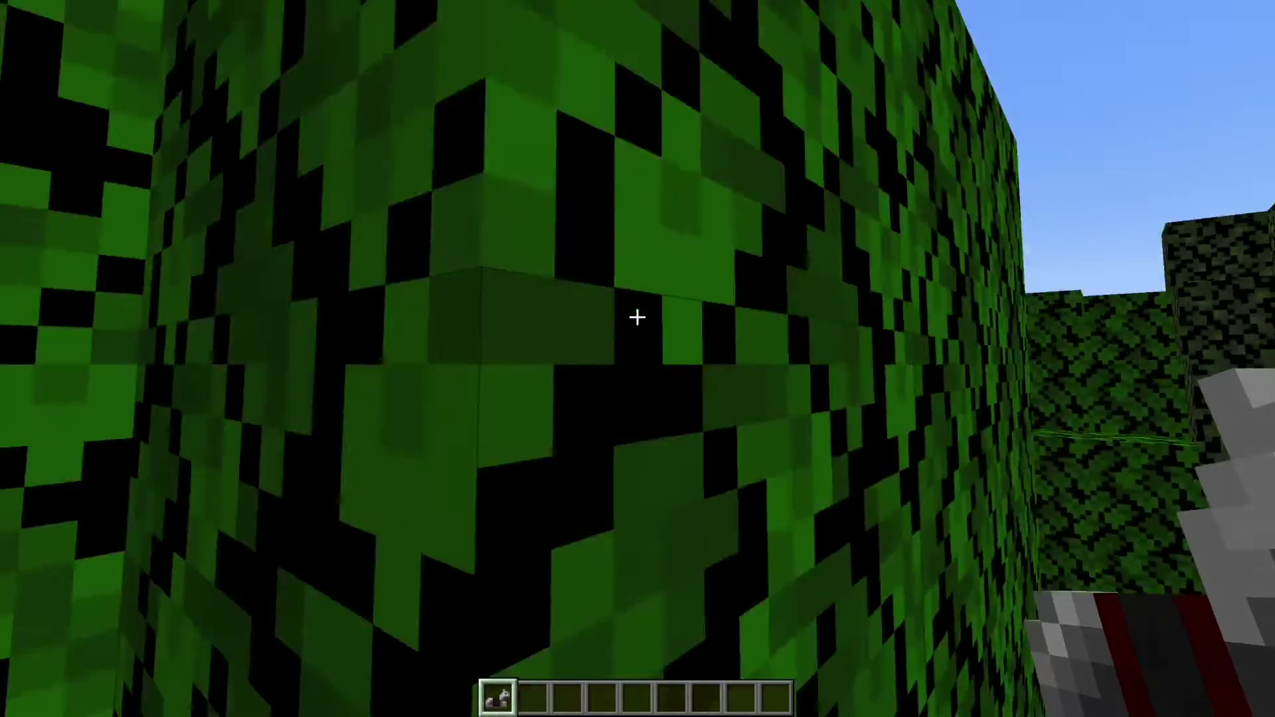
key("w")
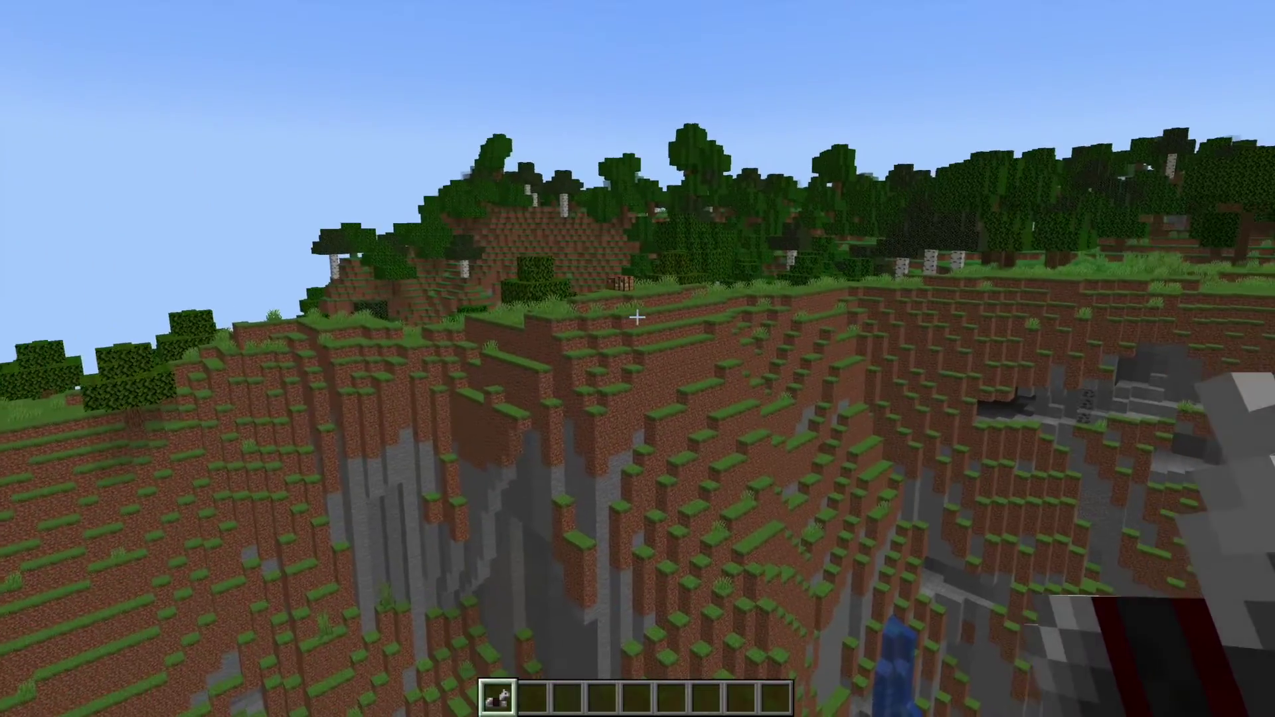
key("w")
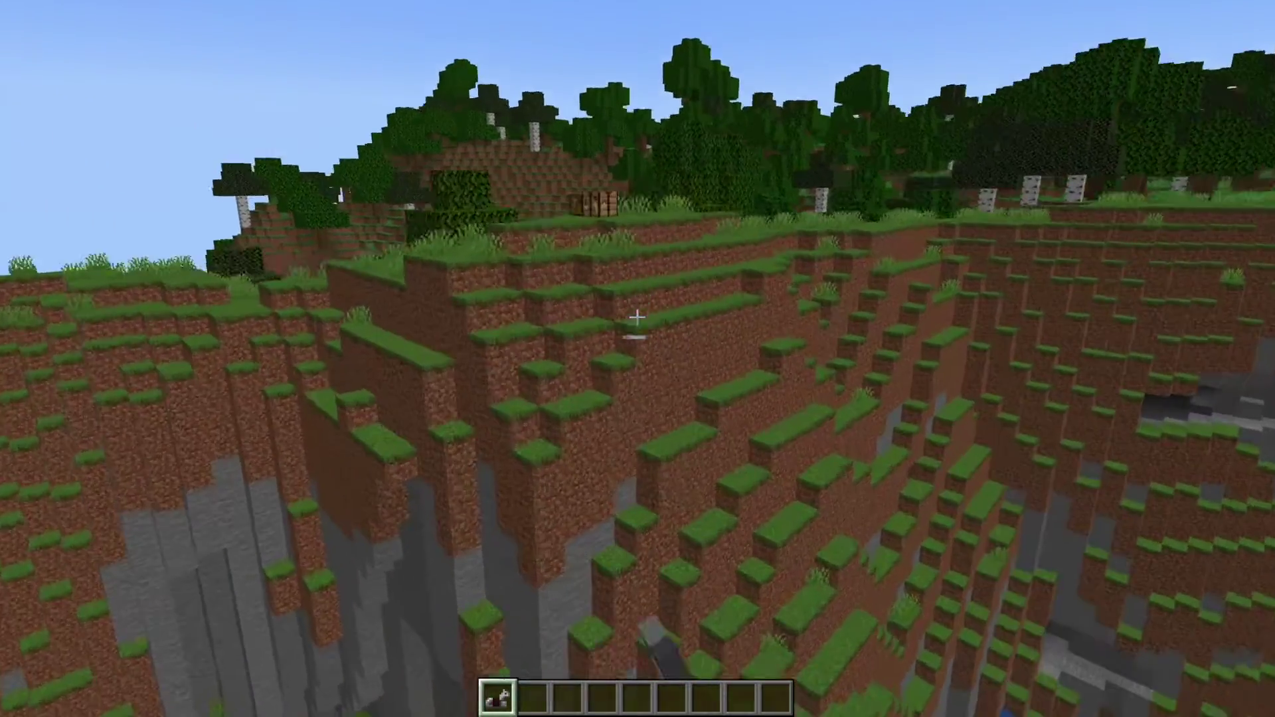
key("w")
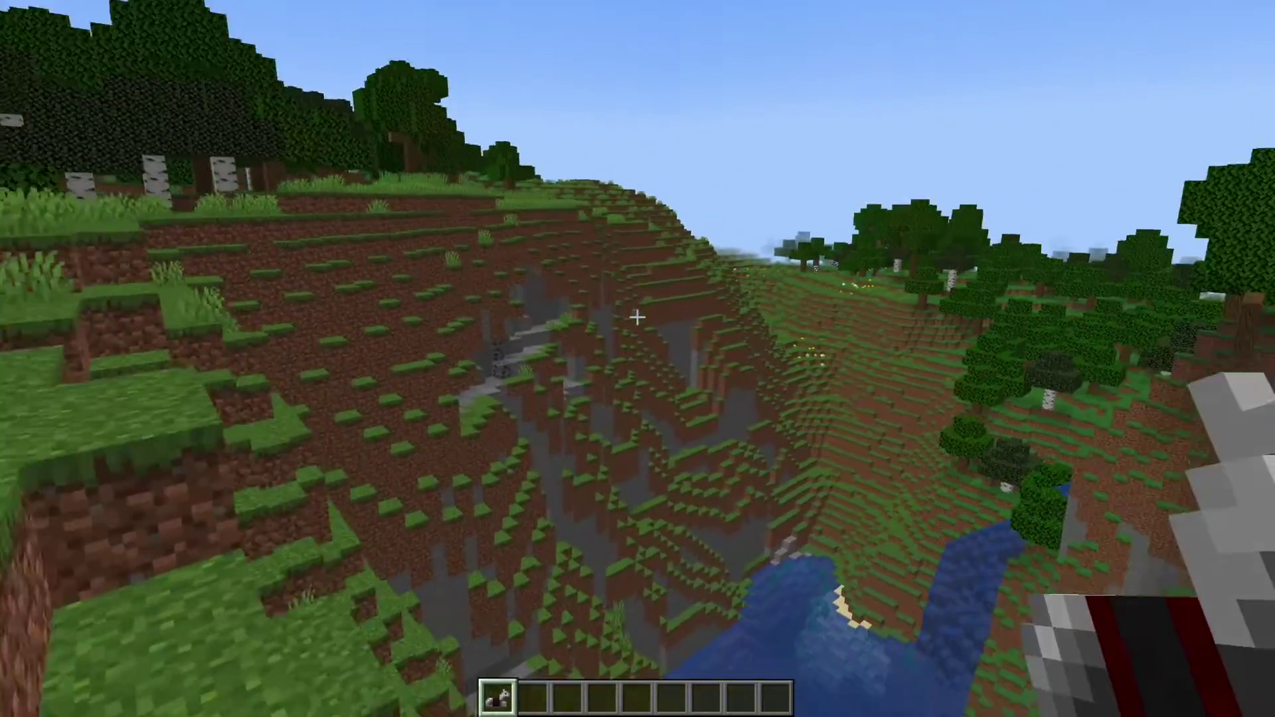
Step: Drop into the water and glide along the ravine over the river toward the right cliff
key("w")
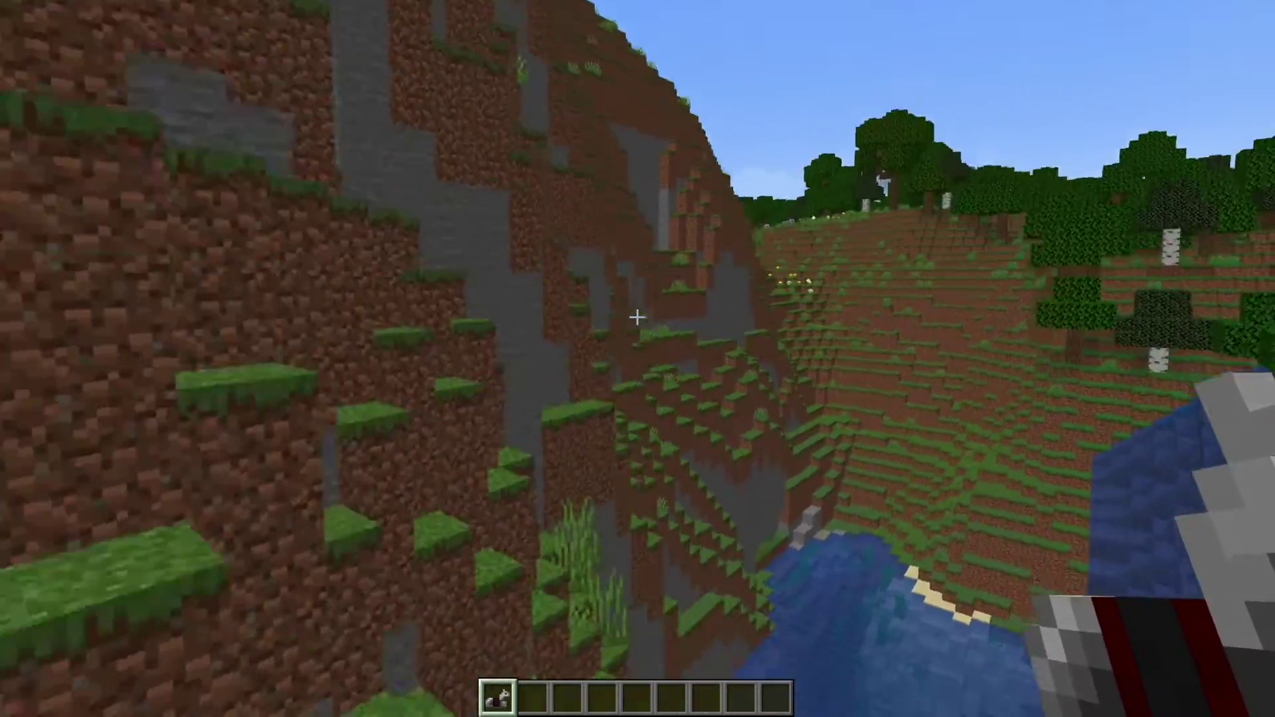
key("w")
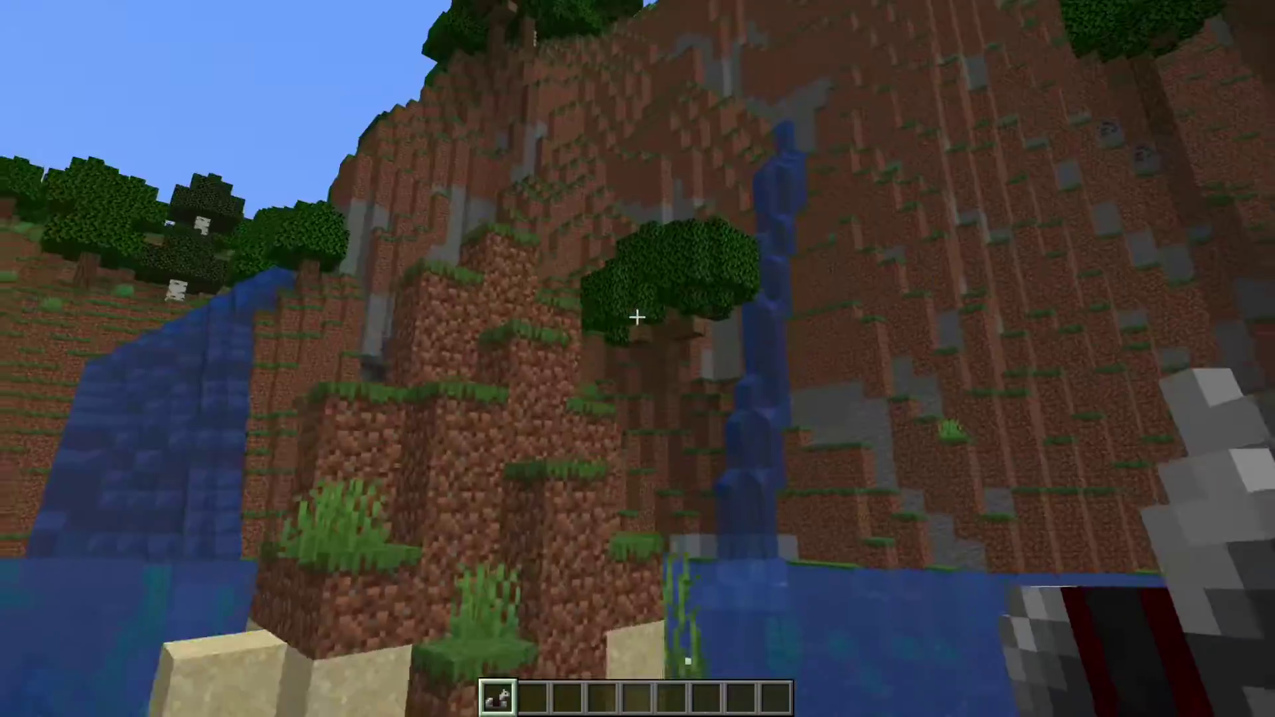
key("w")
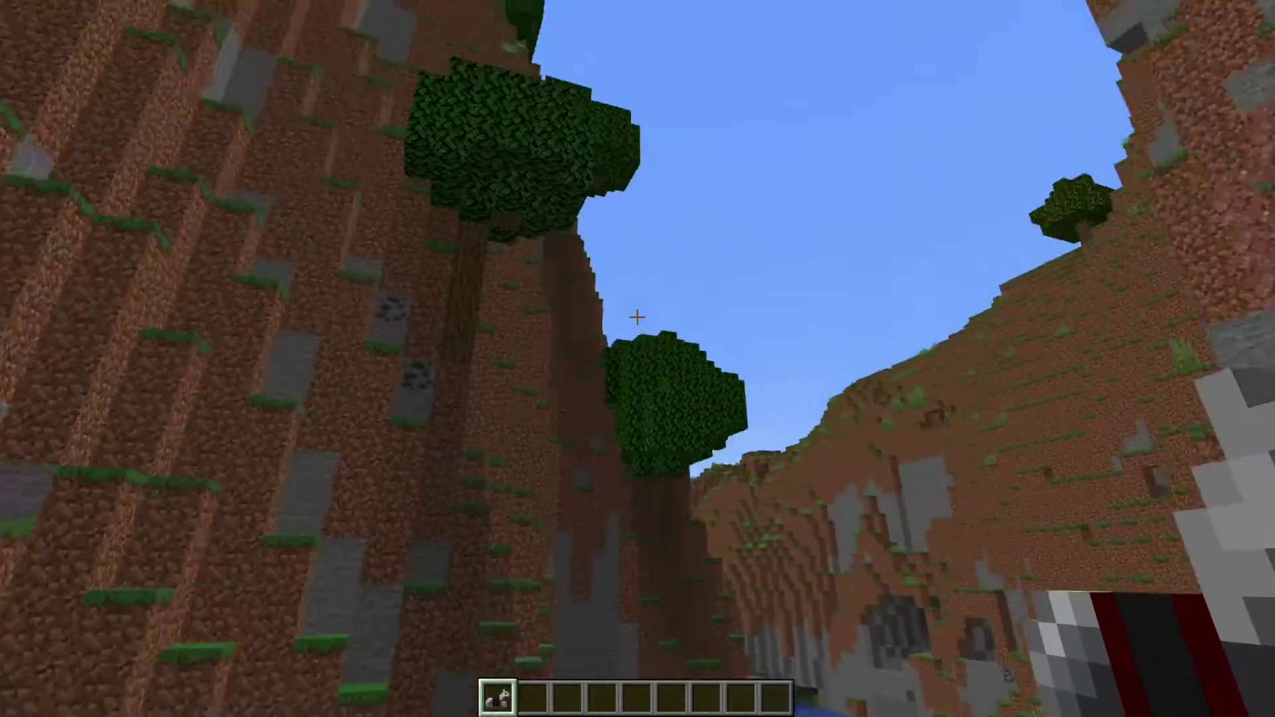
key("w")
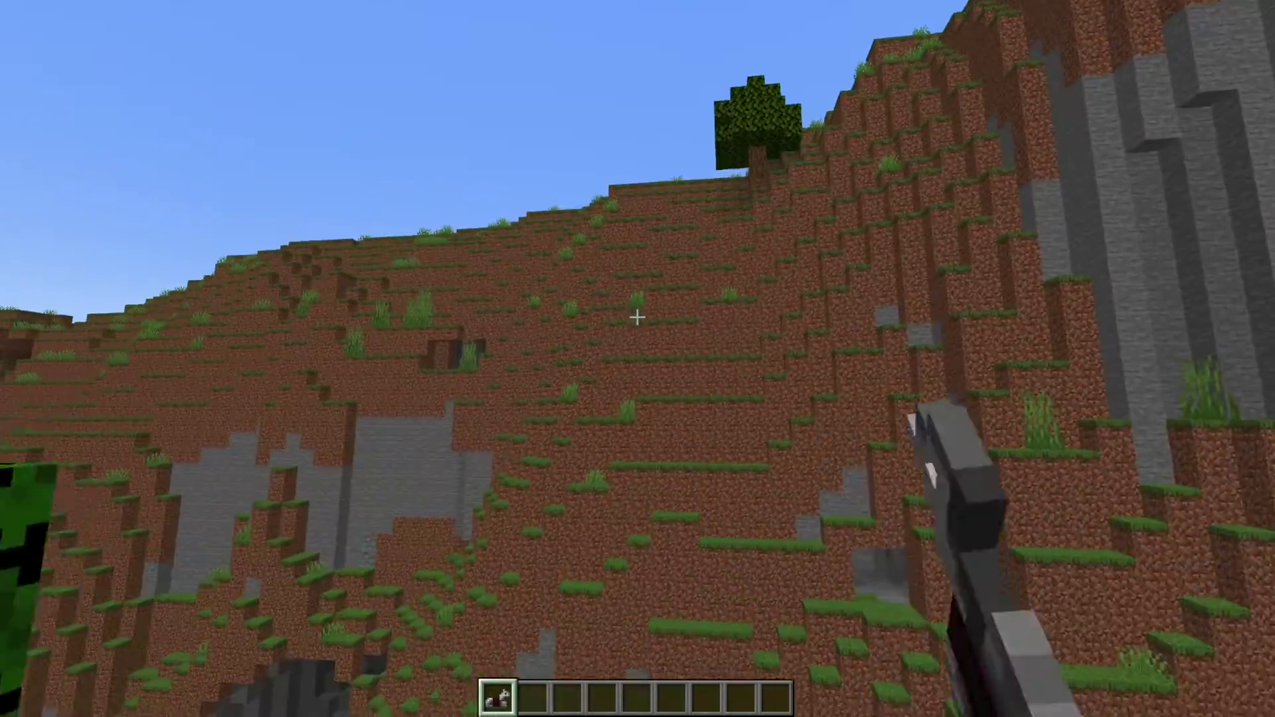
key("w")
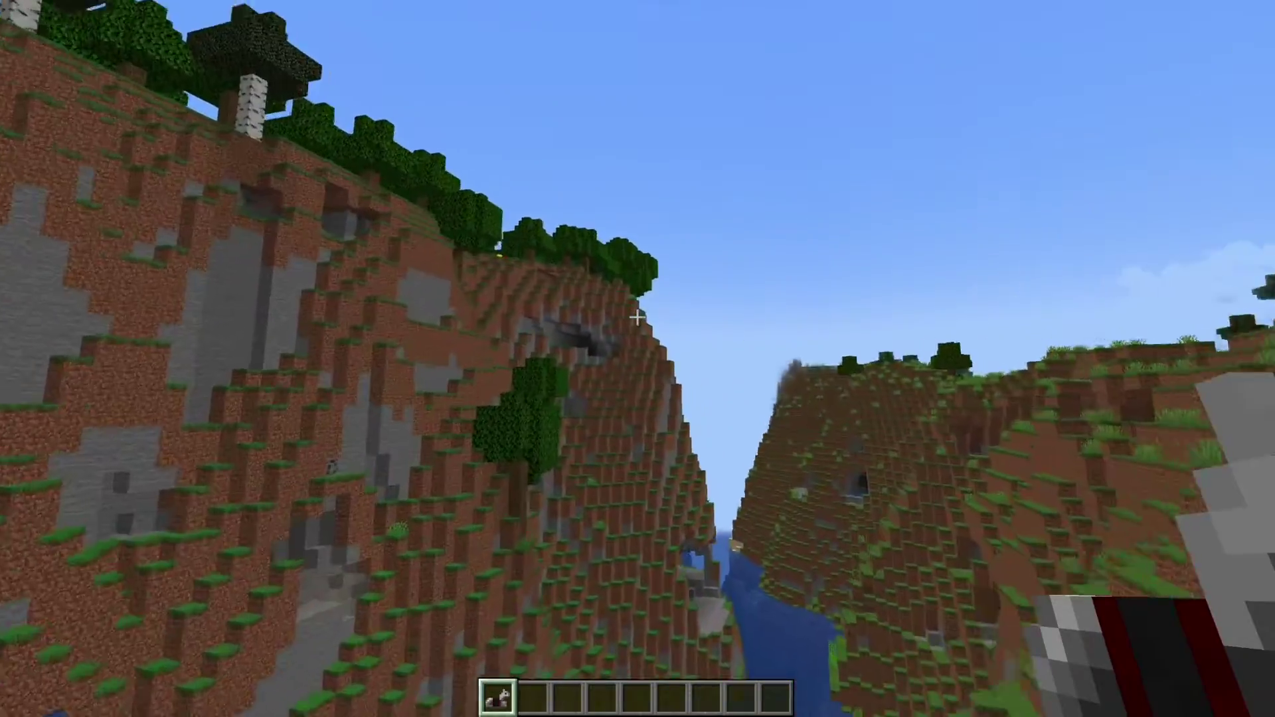
key("w")
key("w")
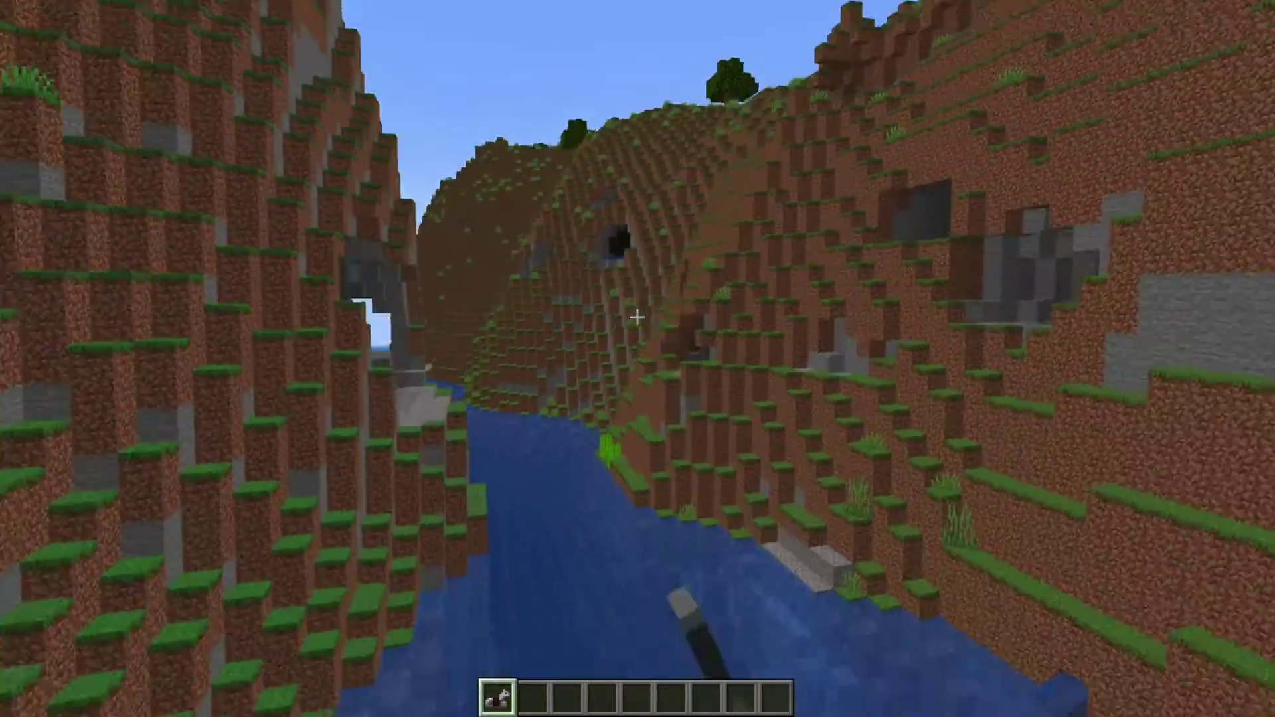
key("w")
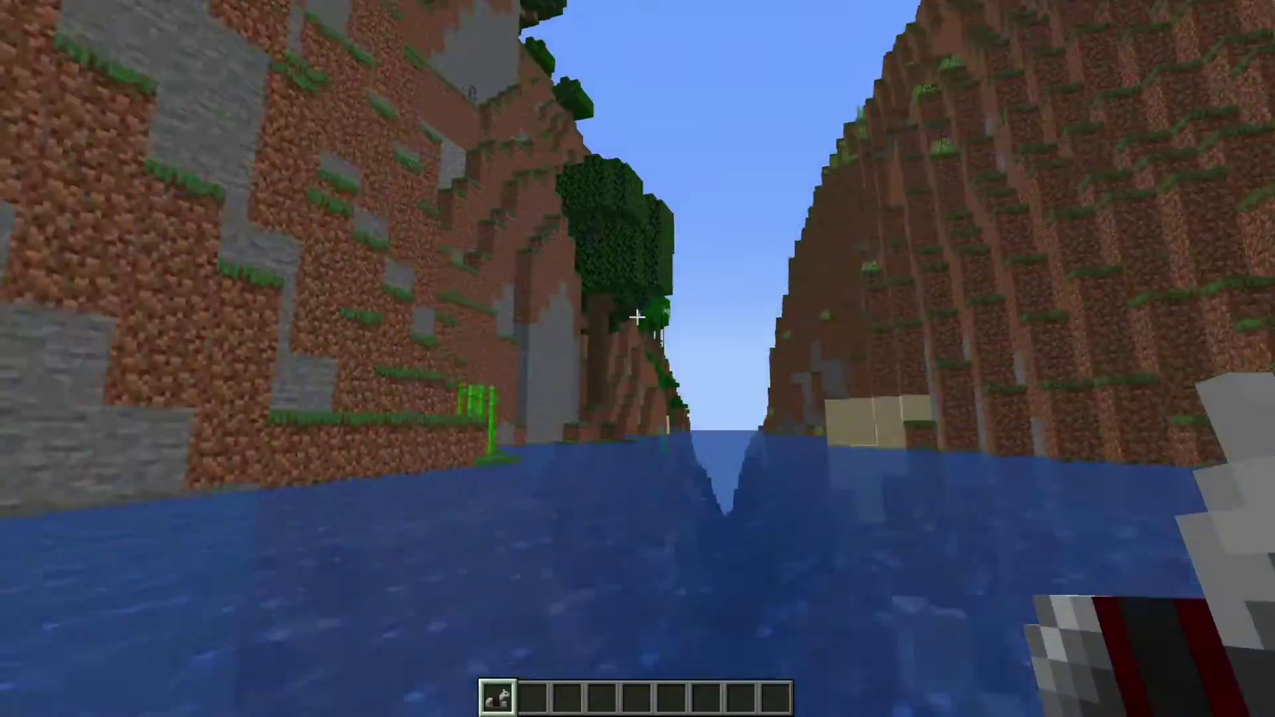
key("w")
key("w")
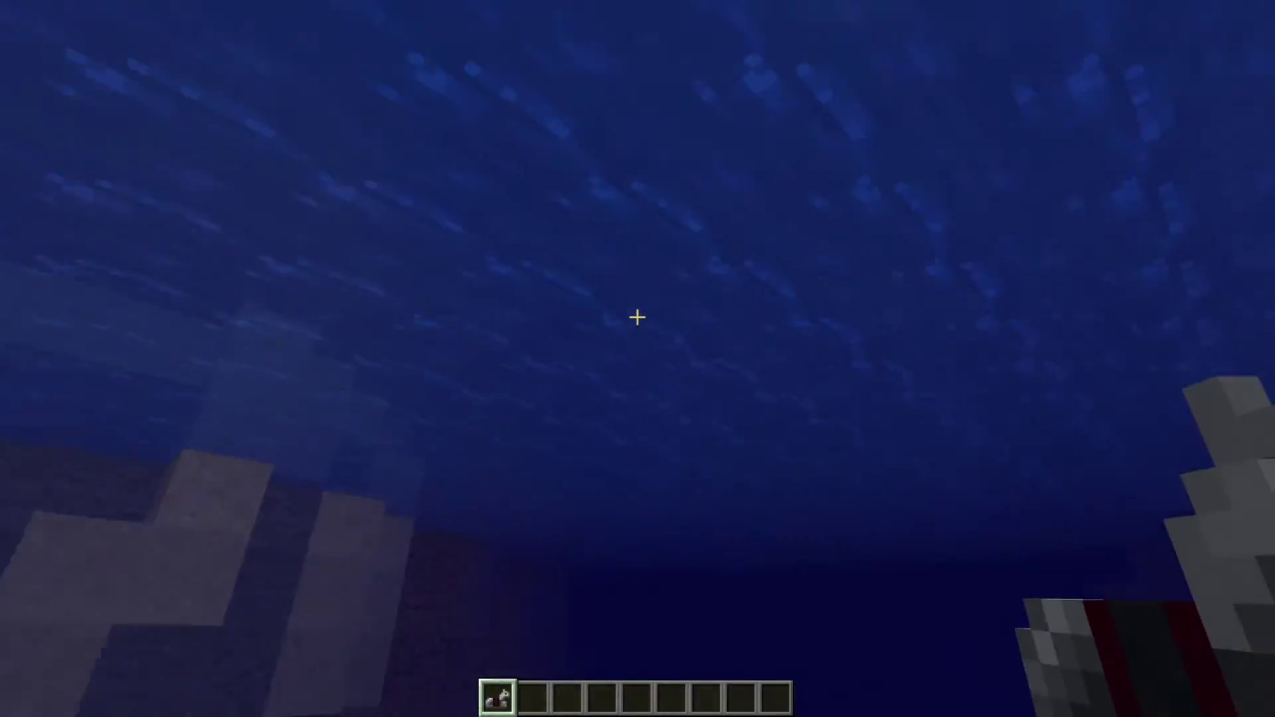
Step: Surface from the water and grapple up the cliff through the leaves onto the clifftop
key("space")
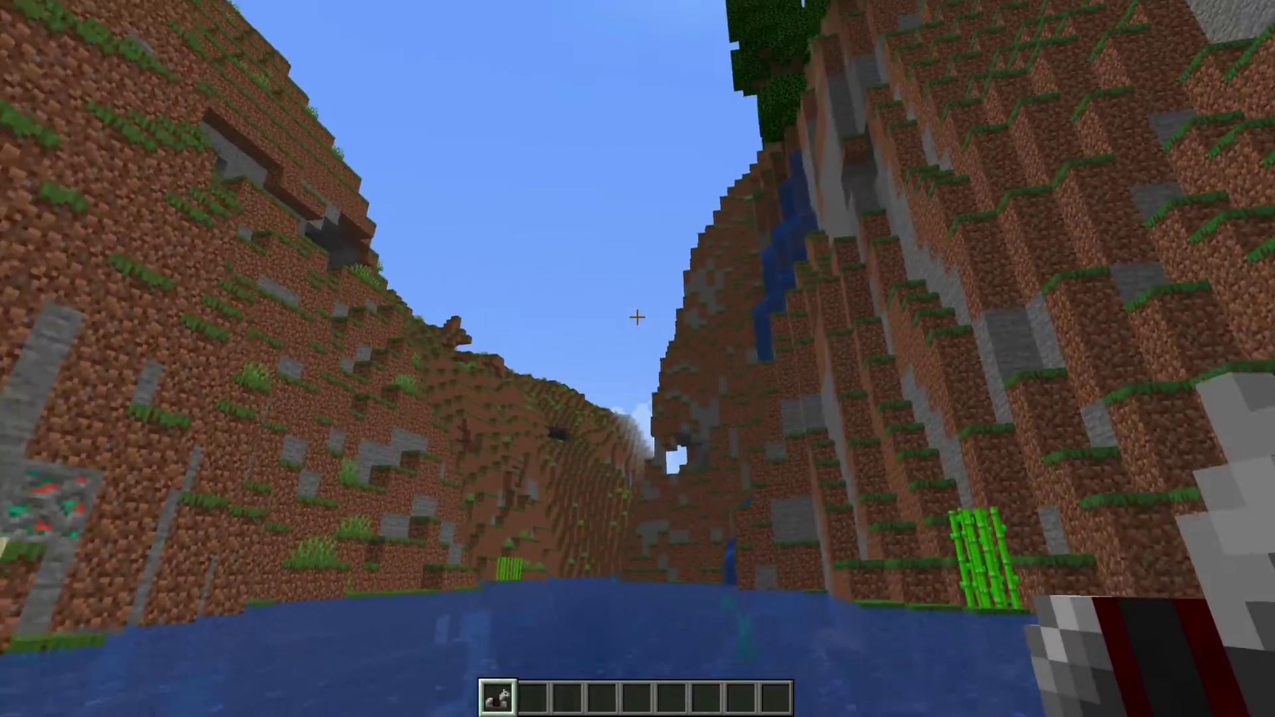
key("w")
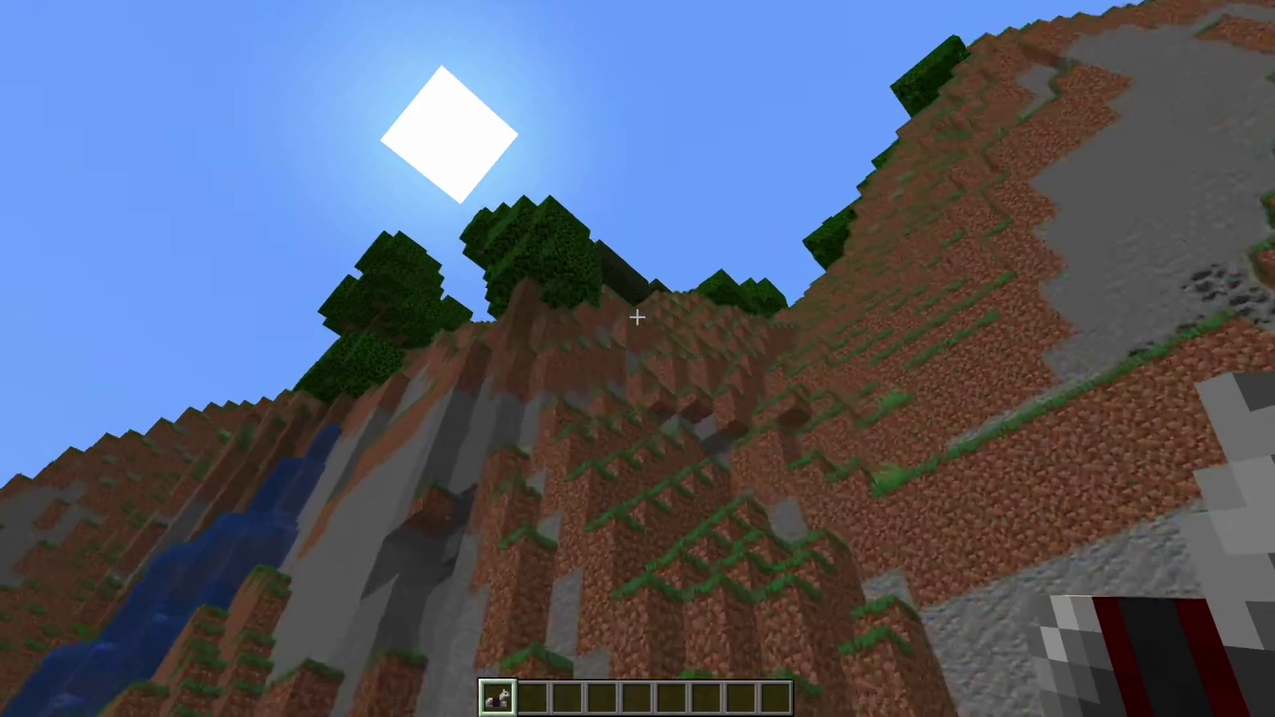
key("w")
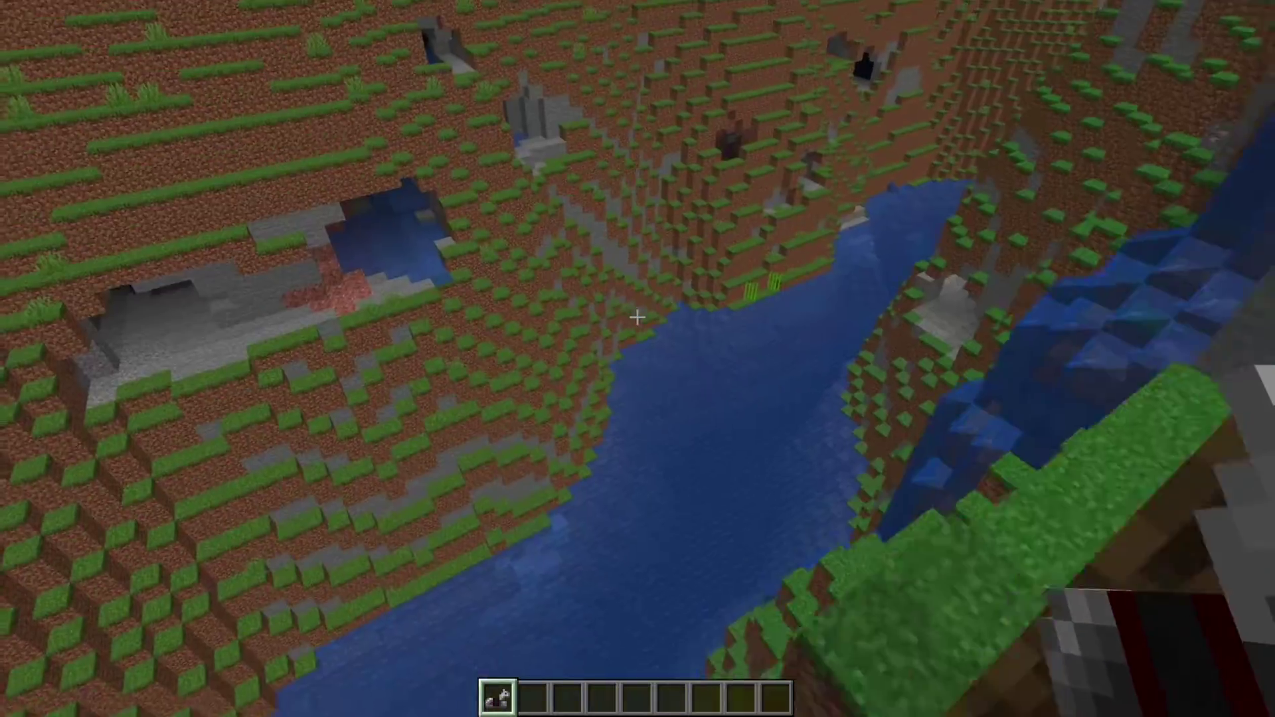
key("w")
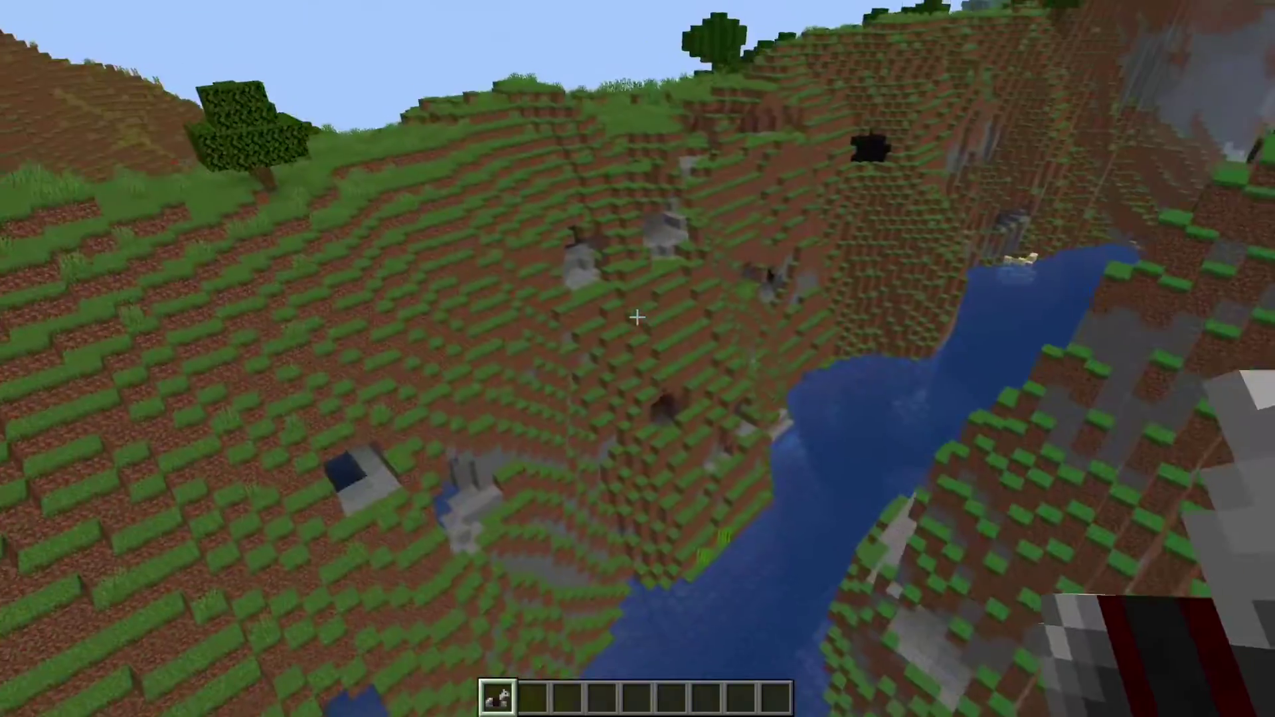
Step: Walk down the grassy terraces past the bushes toward the tree-covered hill
key("w")
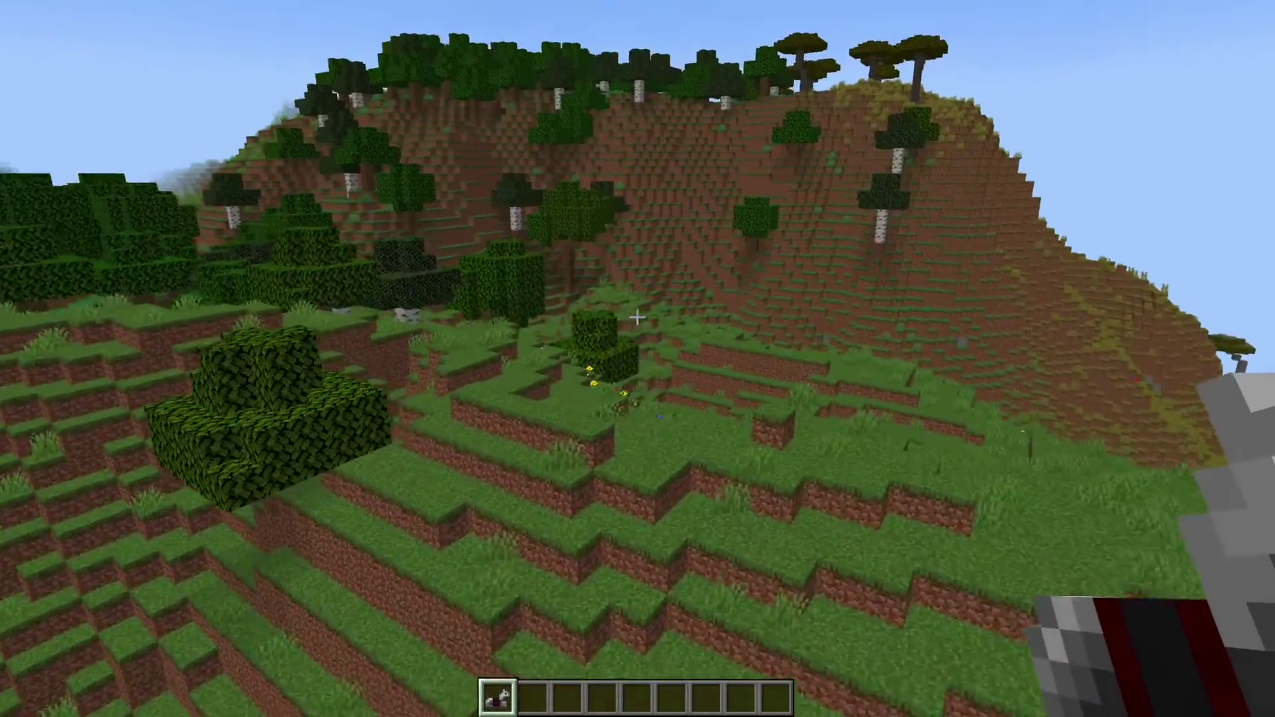
key("w")
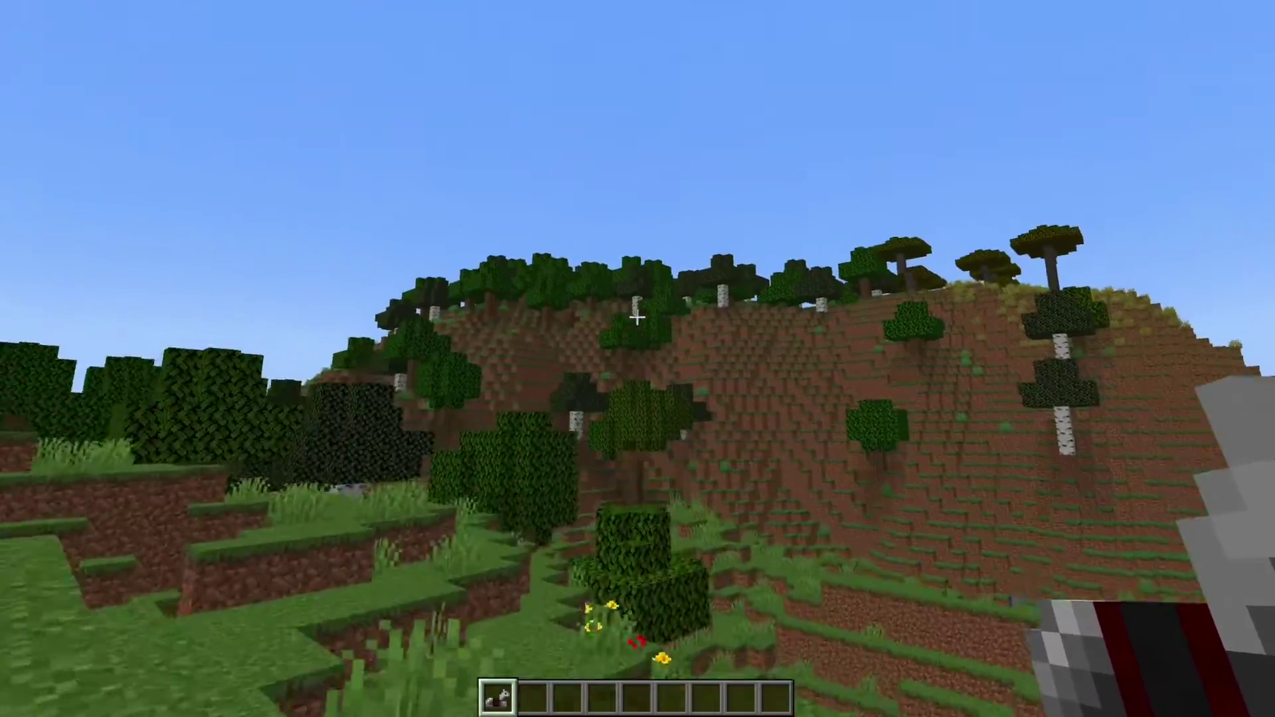
key("w")
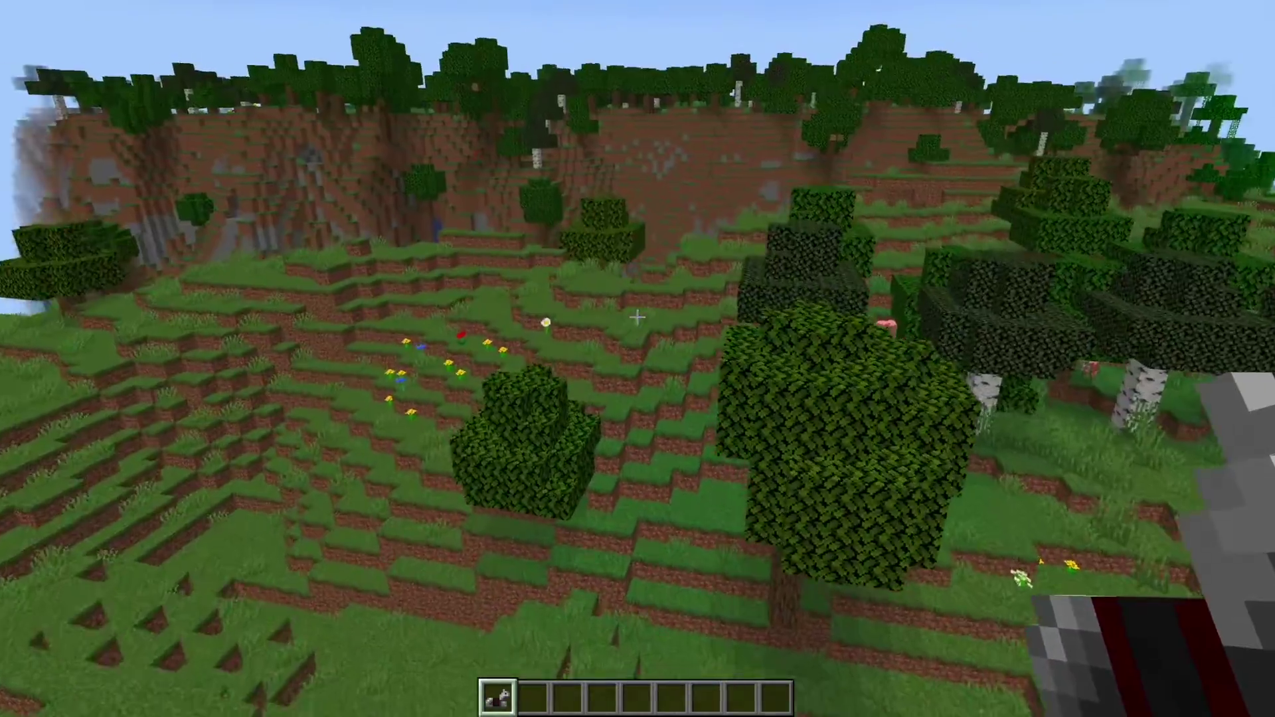
key("w")
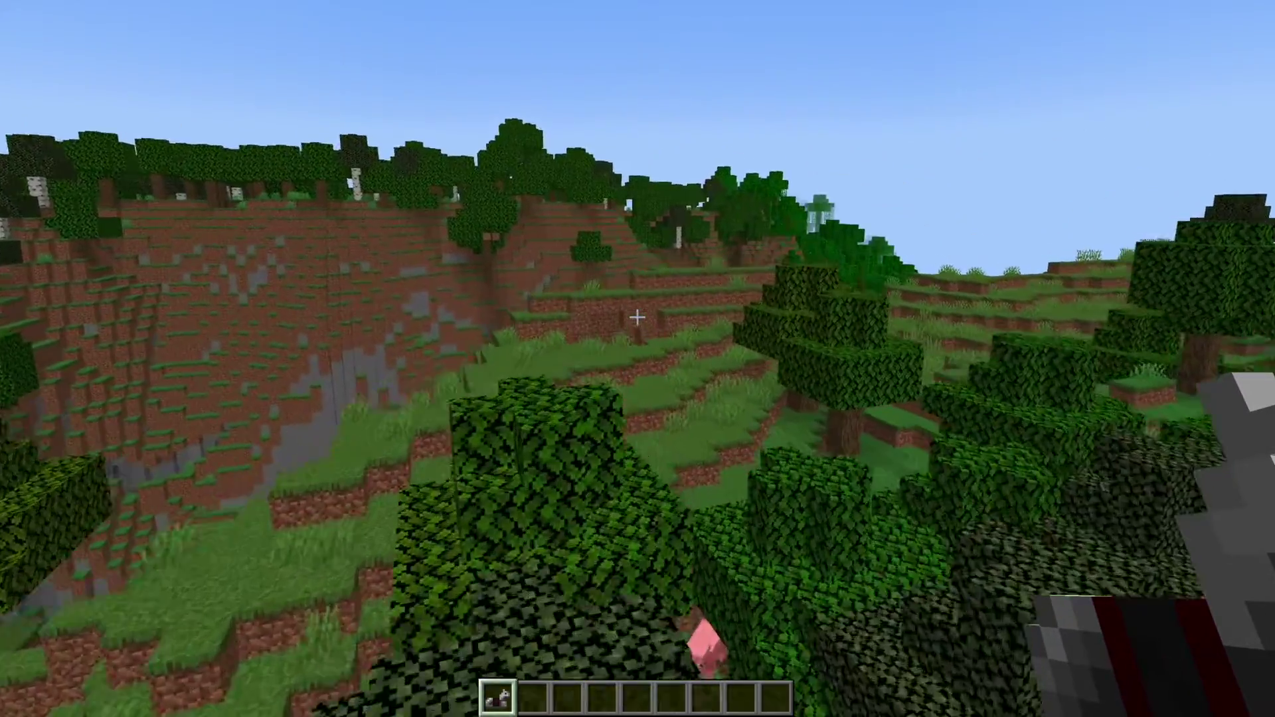
key("w")
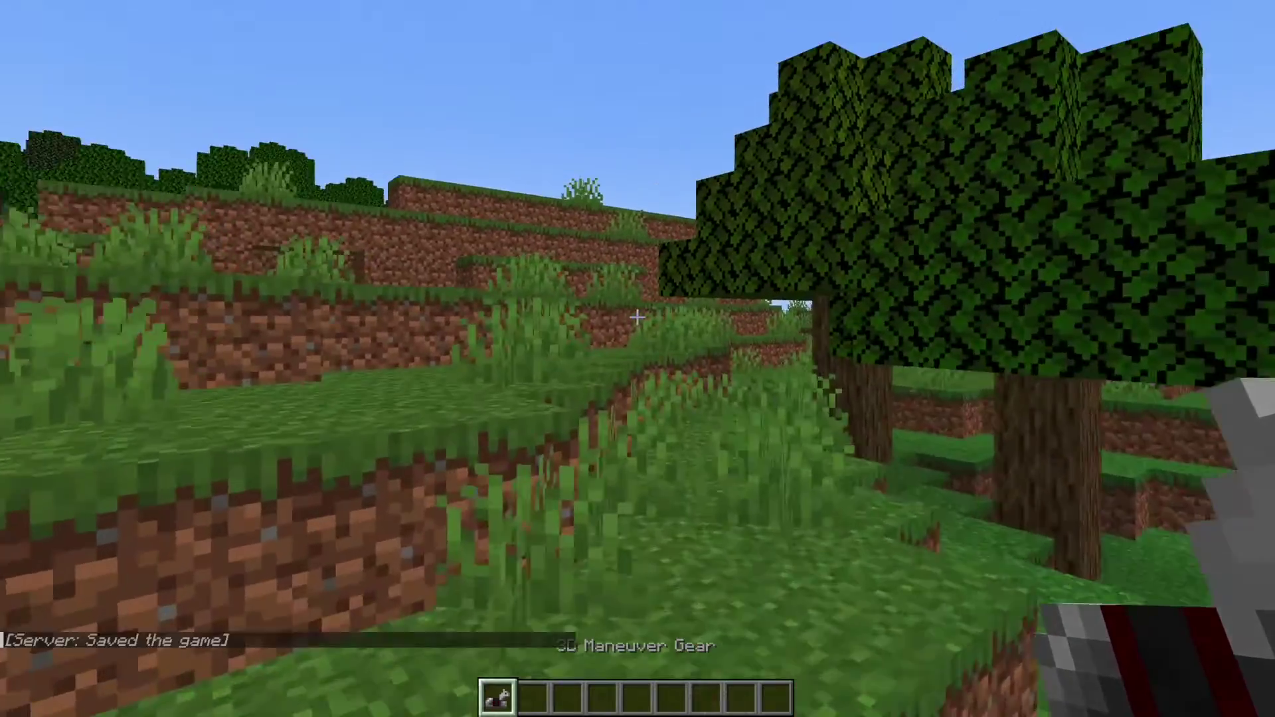
key("w")
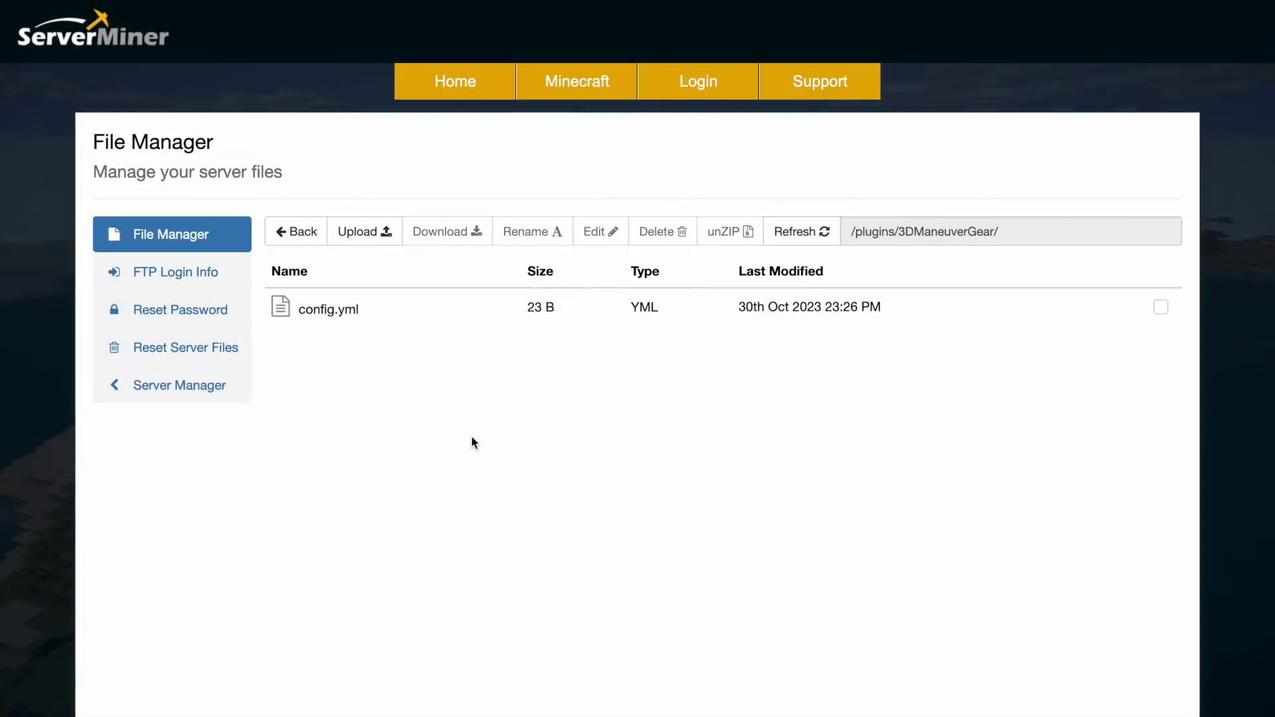
double_click(330, 311)
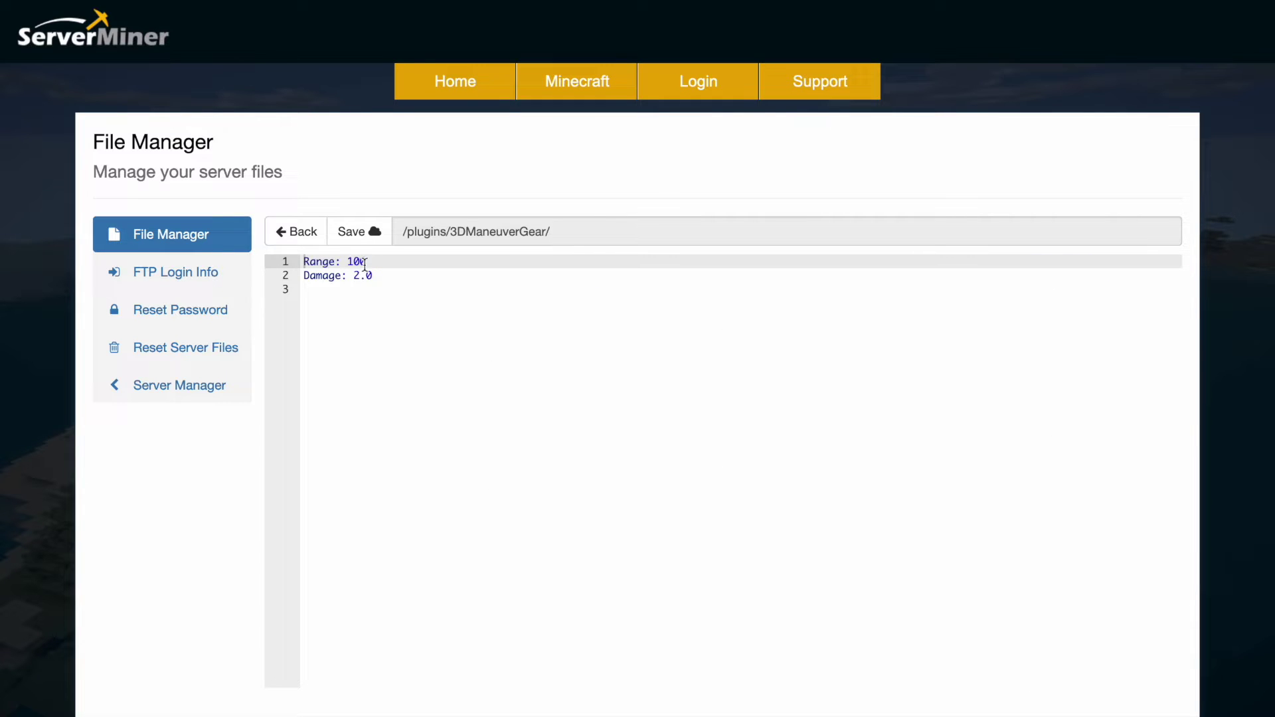
left_click(379, 279)
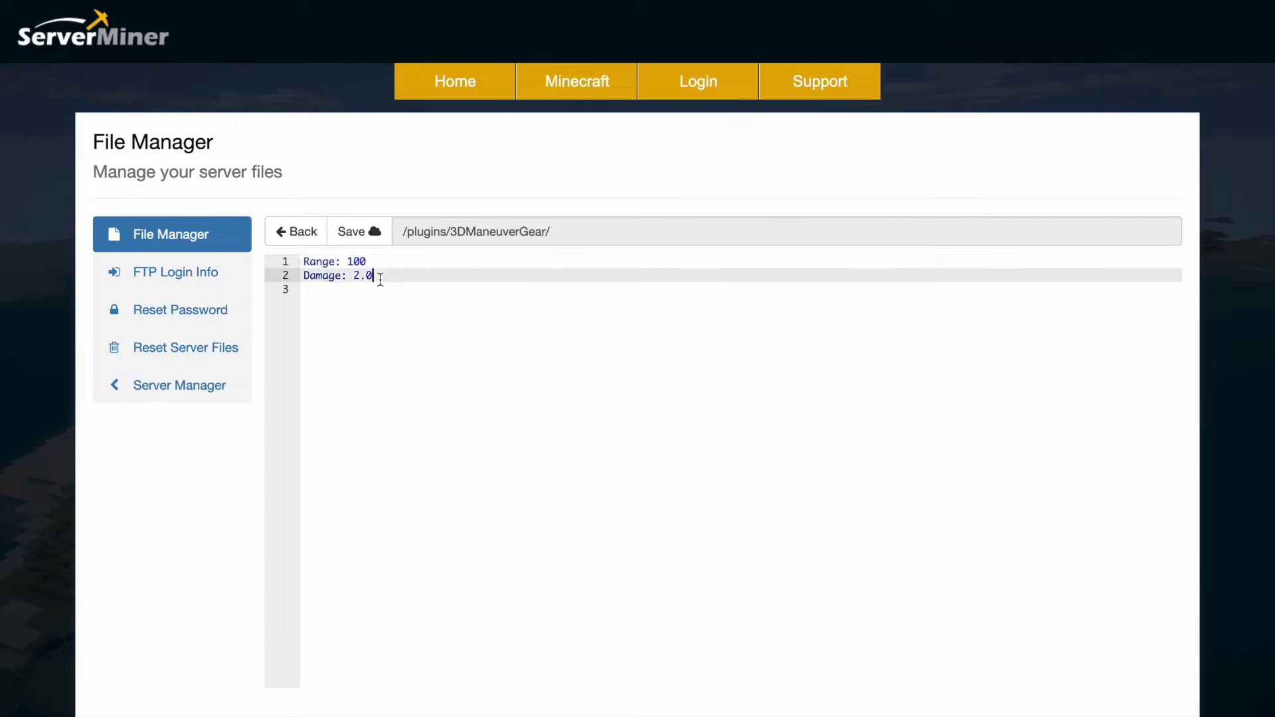
left_click(355, 259)
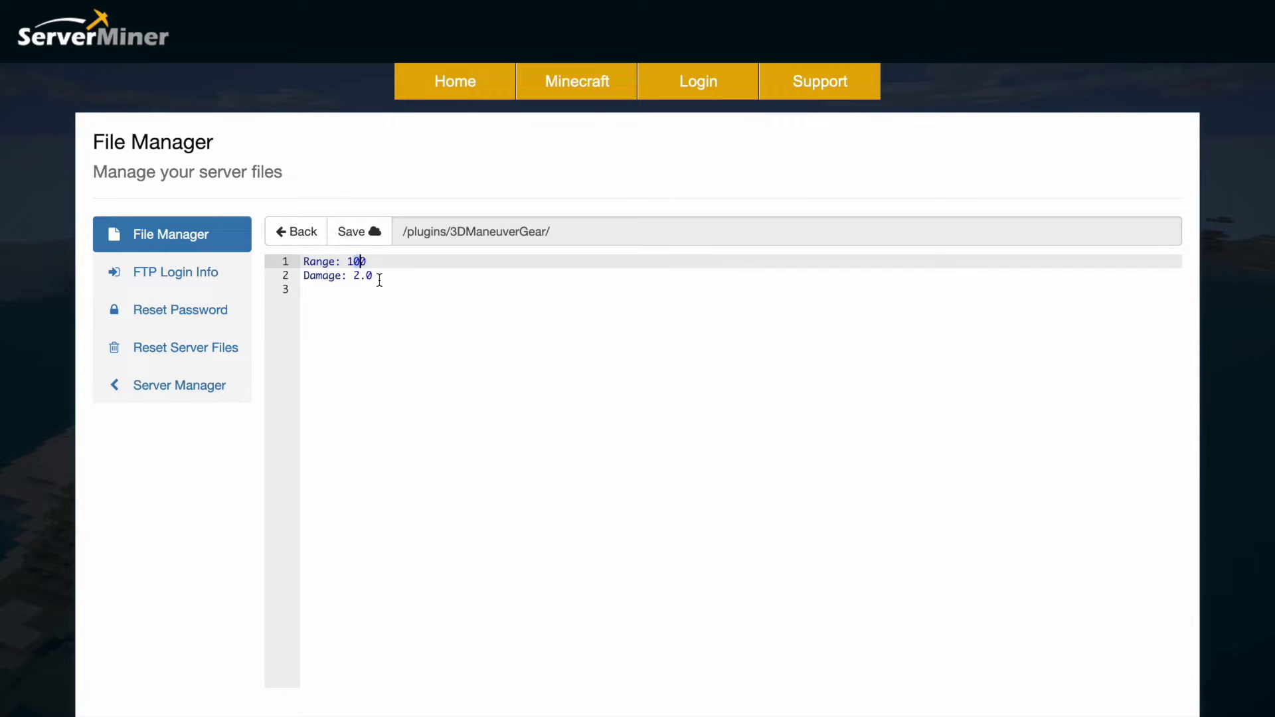
left_click(400, 284)
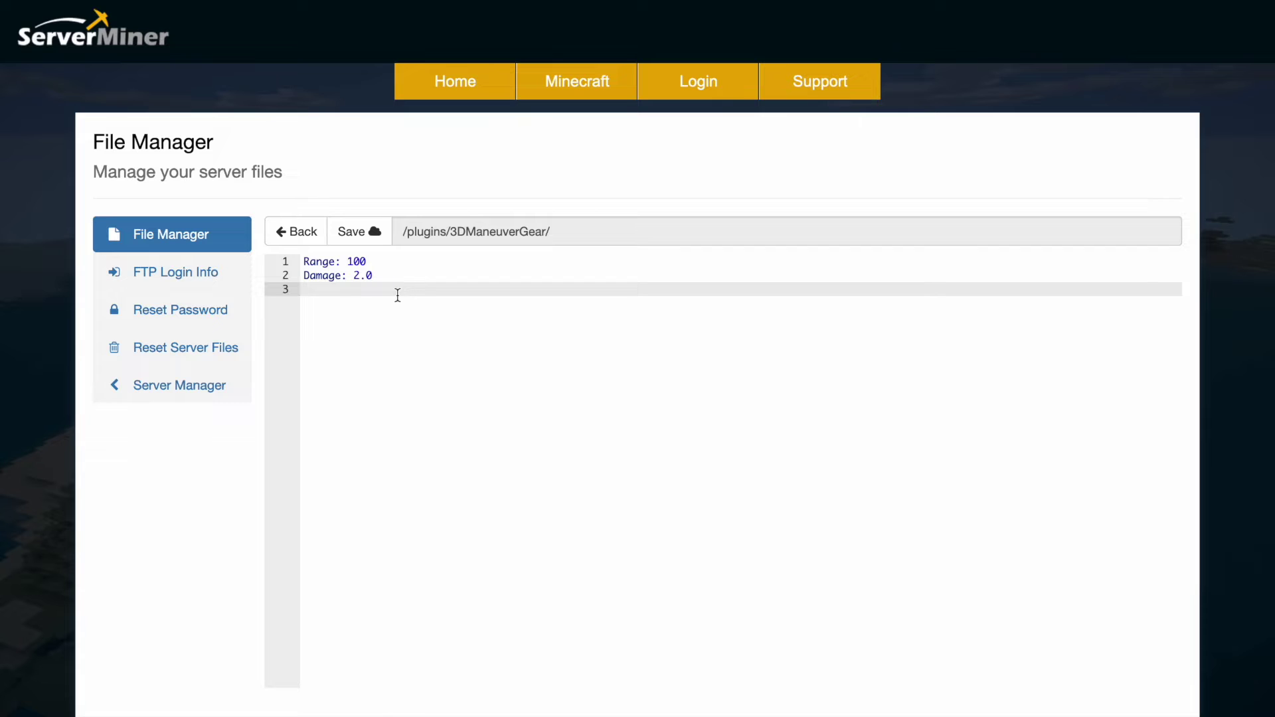
left_click(299, 233)
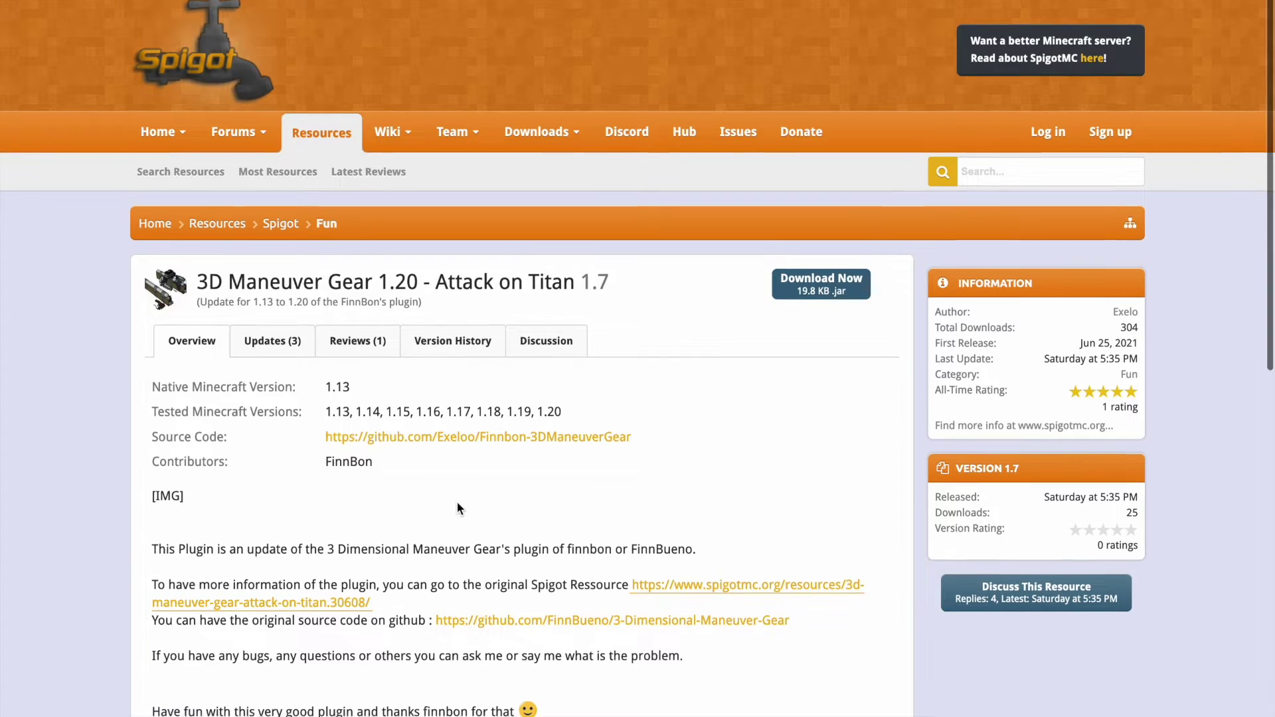
scroll(456, 501, "down", 2)
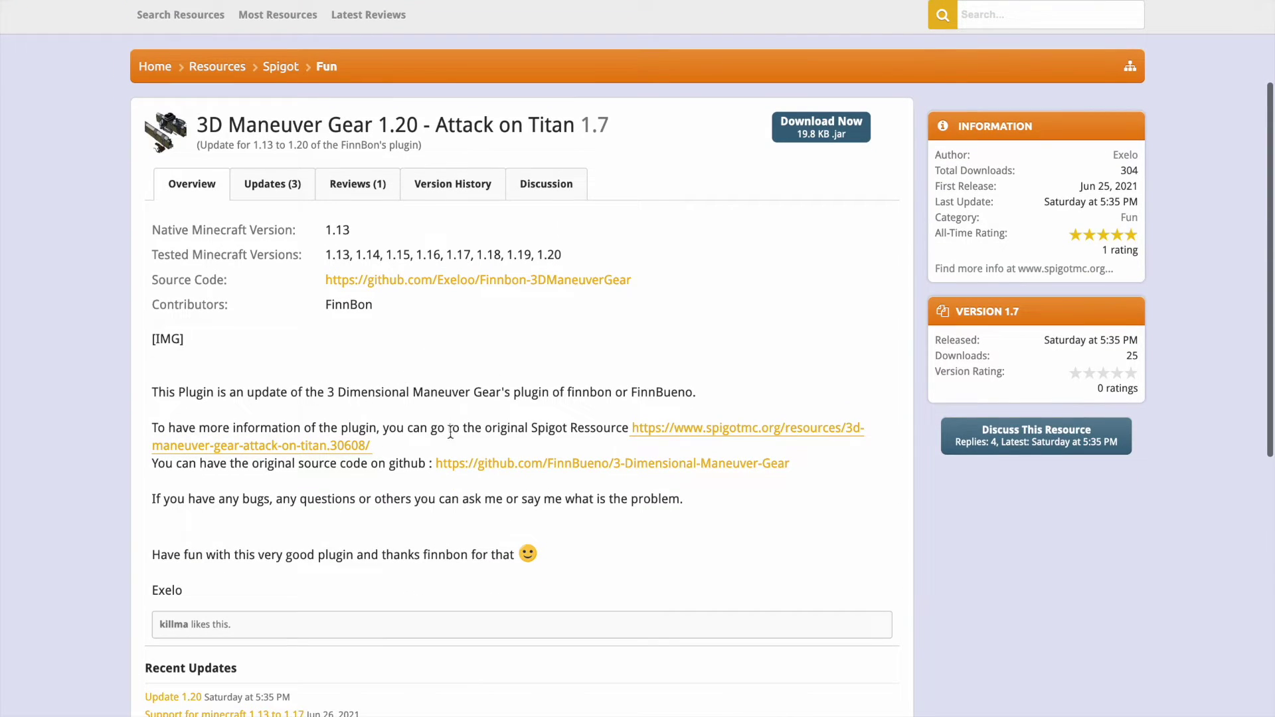
Step: Open the original FinnBon 3D Maneuver Gear 1.3 resource page from the update page
left_click(668, 434)
scroll(483, 439, "down", 2)
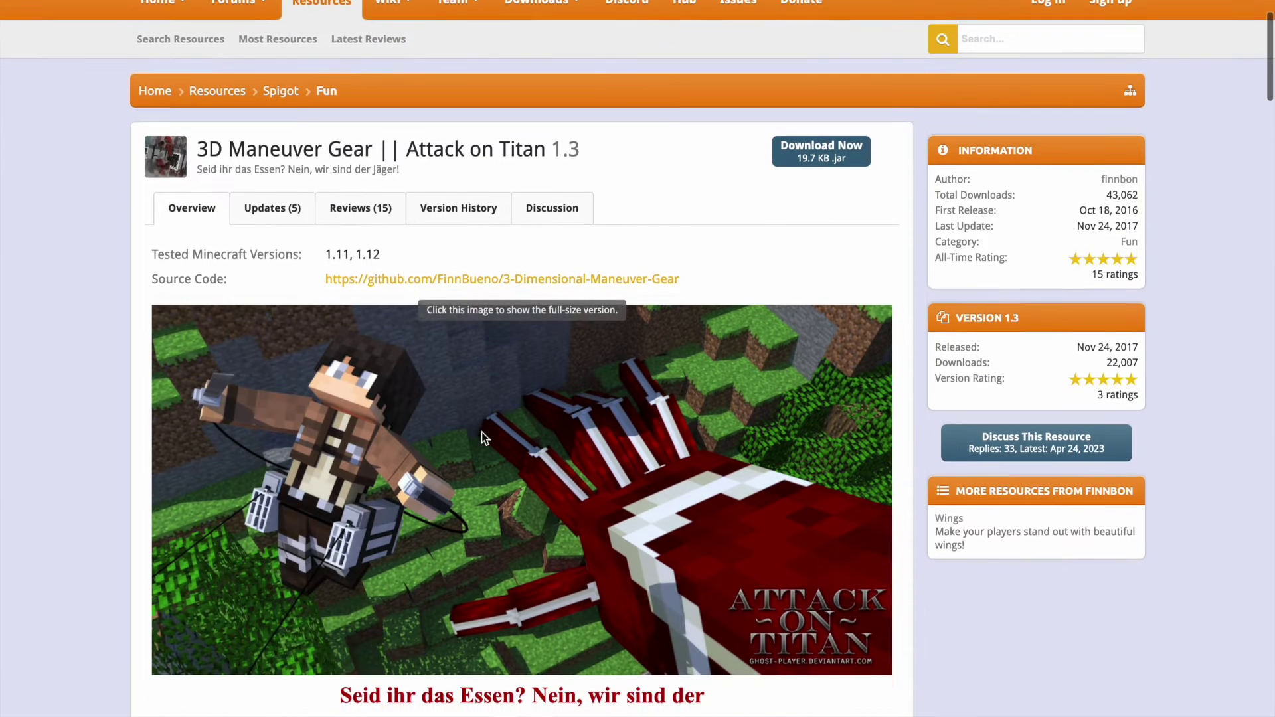
scroll(483, 438, "down", 2)
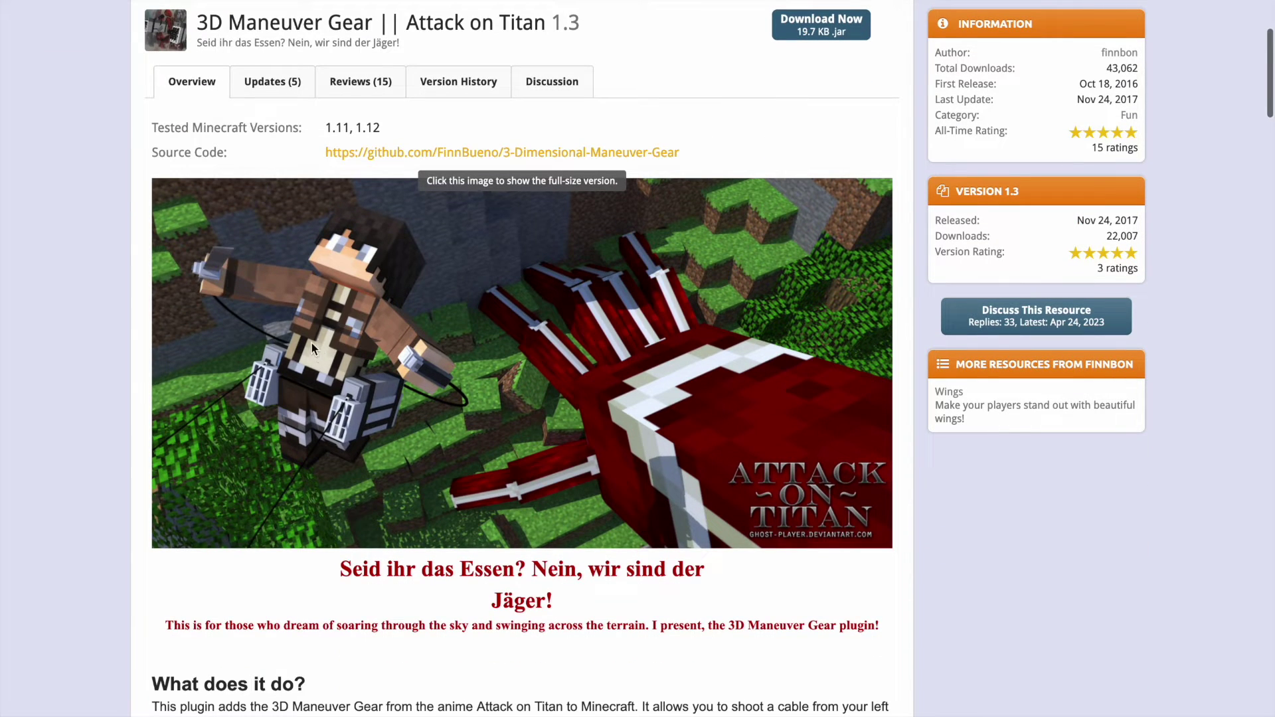
scroll(372, 381, "down", 5)
scroll(371, 381, "down", 4)
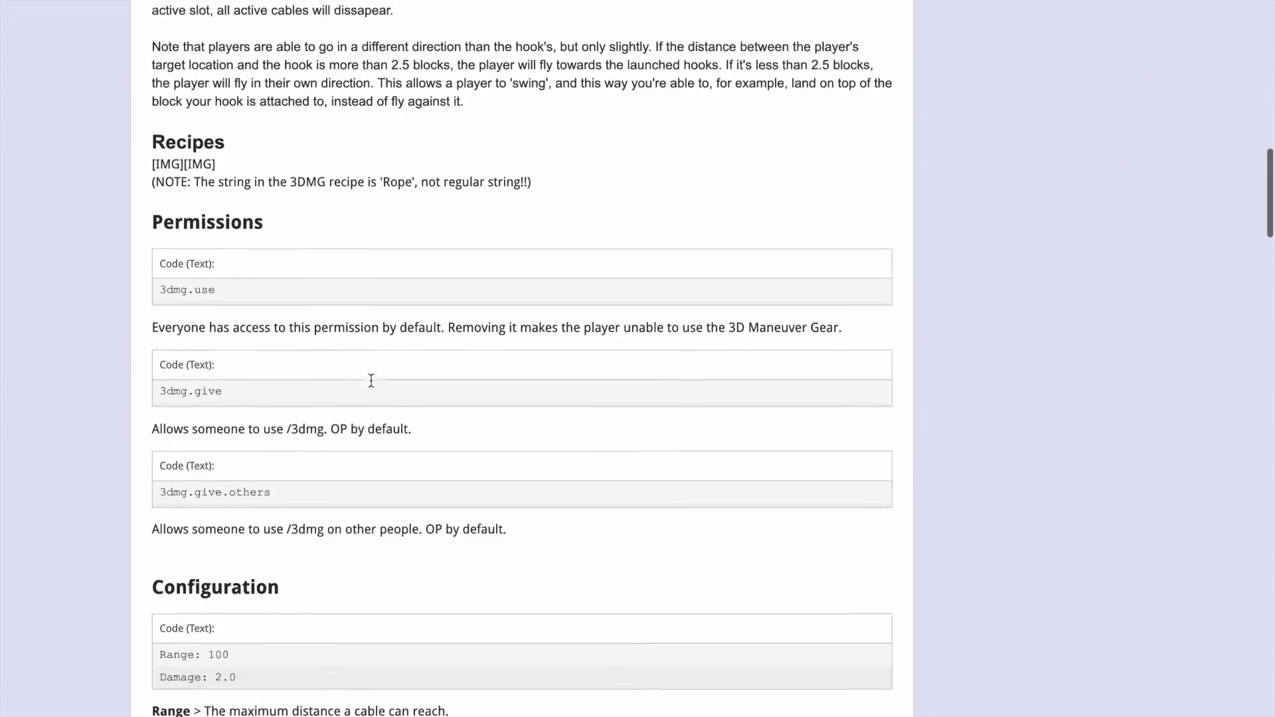
scroll(371, 381, "down", 4)
scroll(372, 380, "down", 1)
scroll(371, 380, "down", 3)
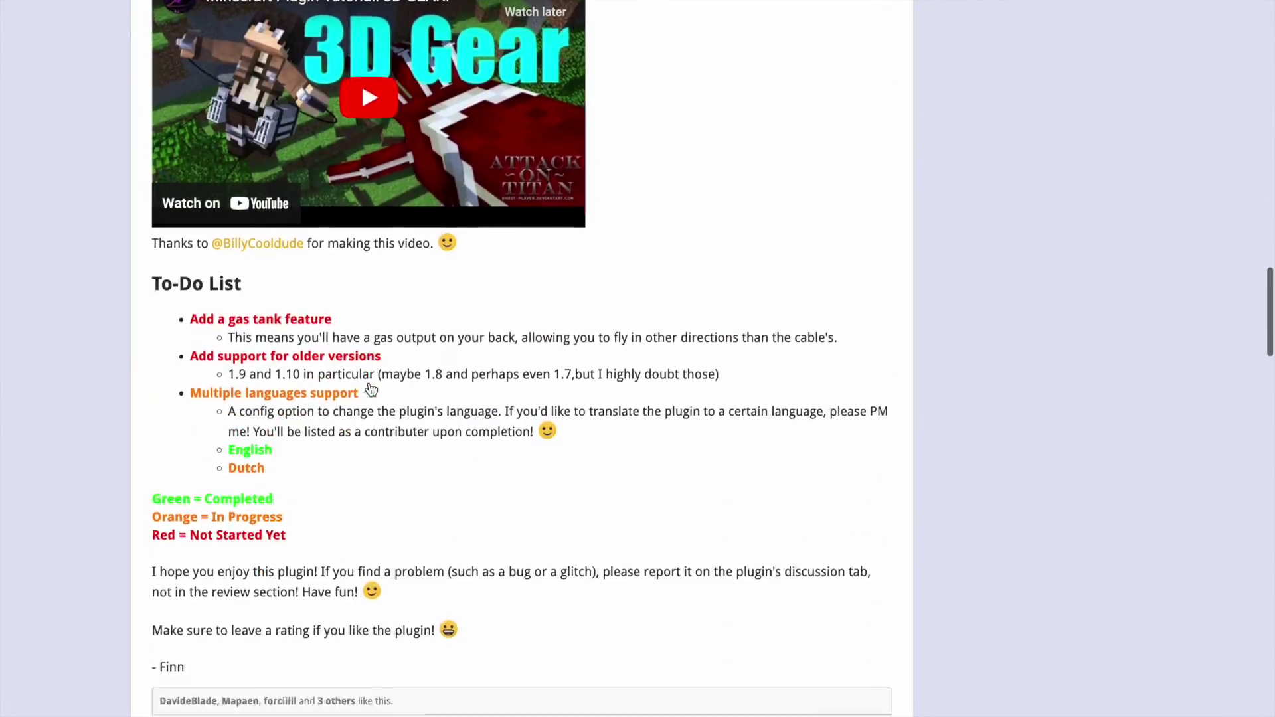
scroll(371, 389, "down", 1)
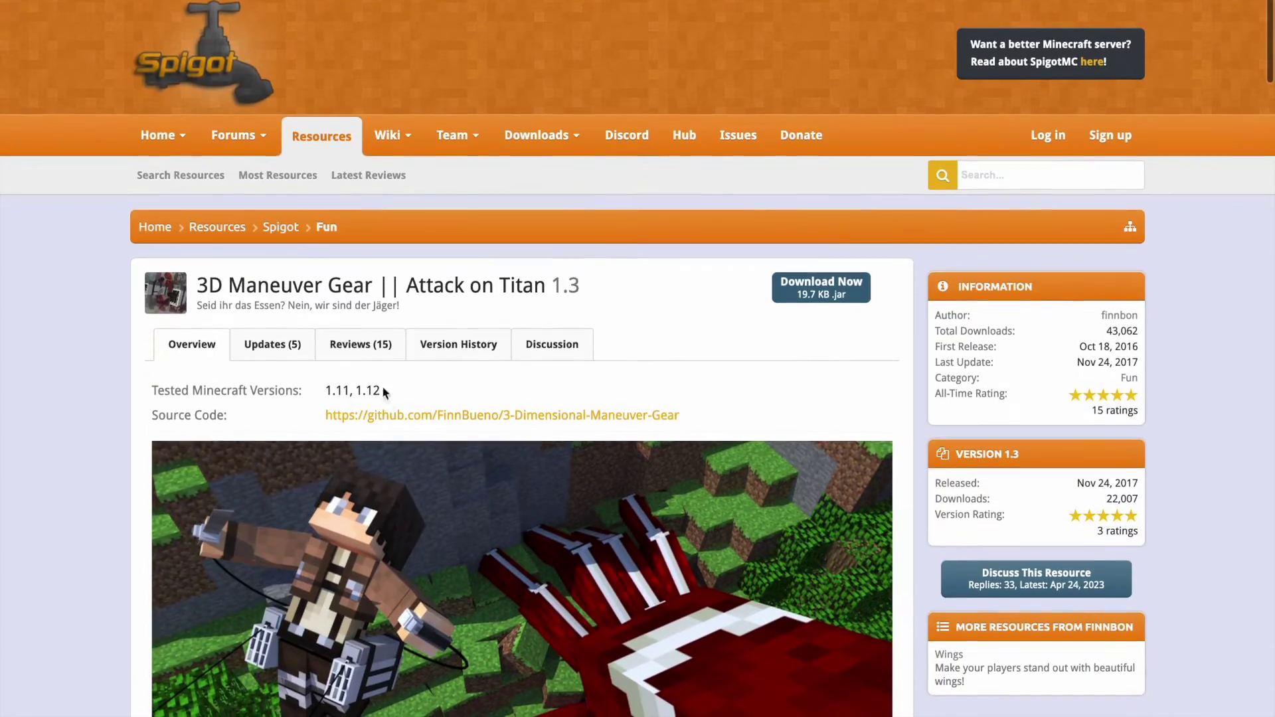
scroll(383, 390, "left", 5)
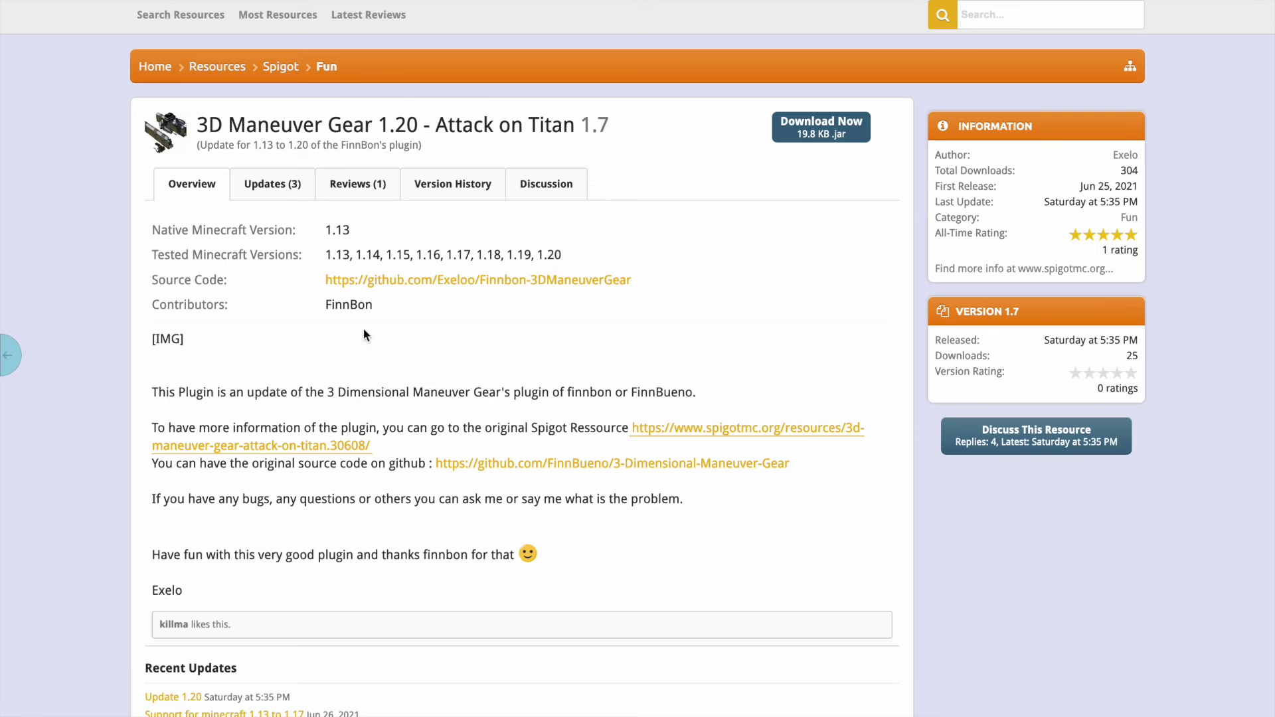